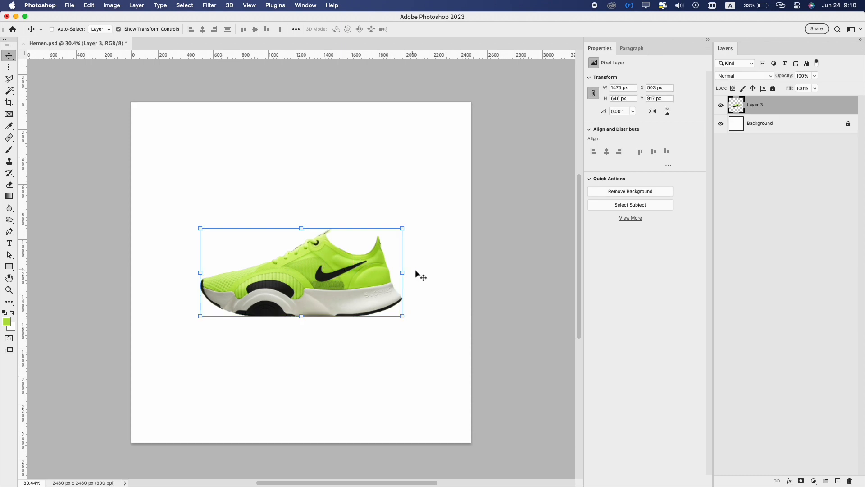
# - Rotate the shoe 90° counter-clockwise and make a single-column selection through it at about X 1294 px
pyautogui.moveTo(412, 273); pyautogui.dragTo(313, 158)
pyautogui.press('Return')
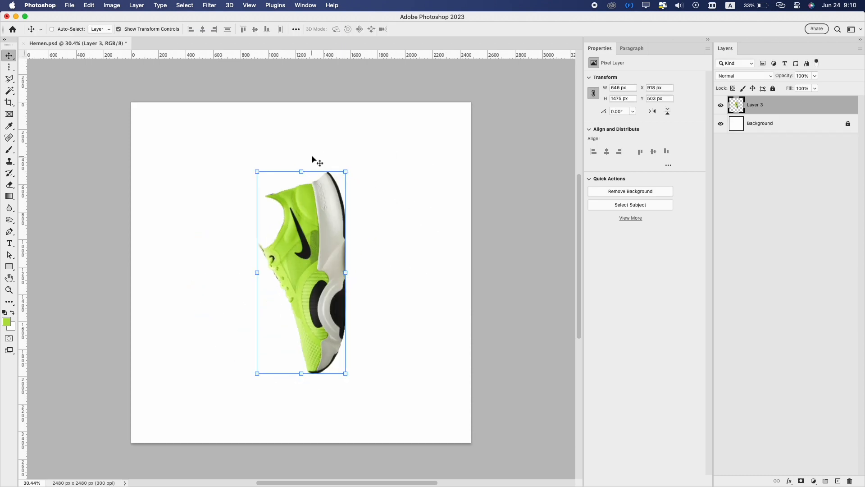
pyautogui.click(9, 66)
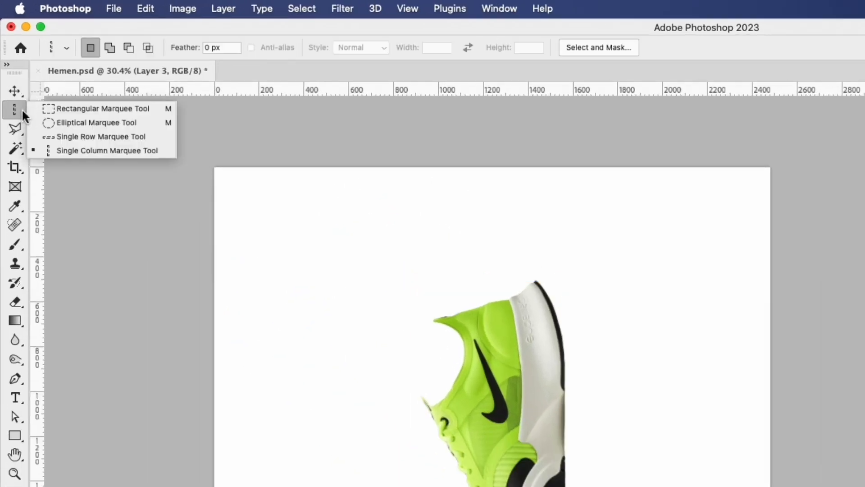
pyautogui.click(87, 149)
pyautogui.click(507, 378)
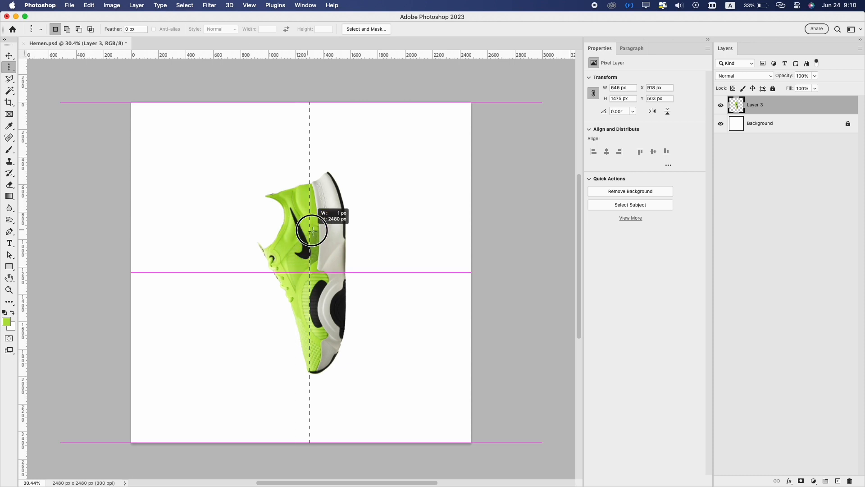
pyautogui.moveTo(312, 231); pyautogui.dragTo(309, 230)
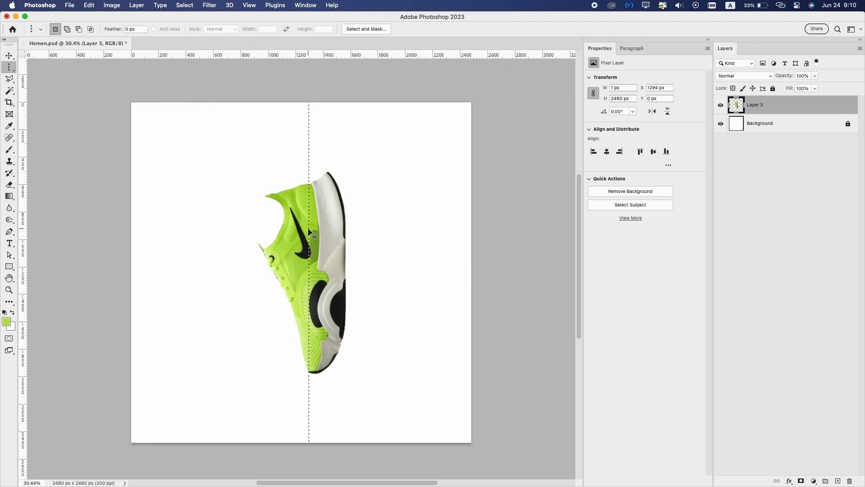
# - Copy the selected pixel column to its own layer and stretch it leftward beyond the canvas edge, about 1596 px wide
pyautogui.hotkey('ctrl', 'j')
pyautogui.press('v')
pyautogui.moveTo(308, 277); pyautogui.dragTo(88, 285)
pyautogui.press('Return')
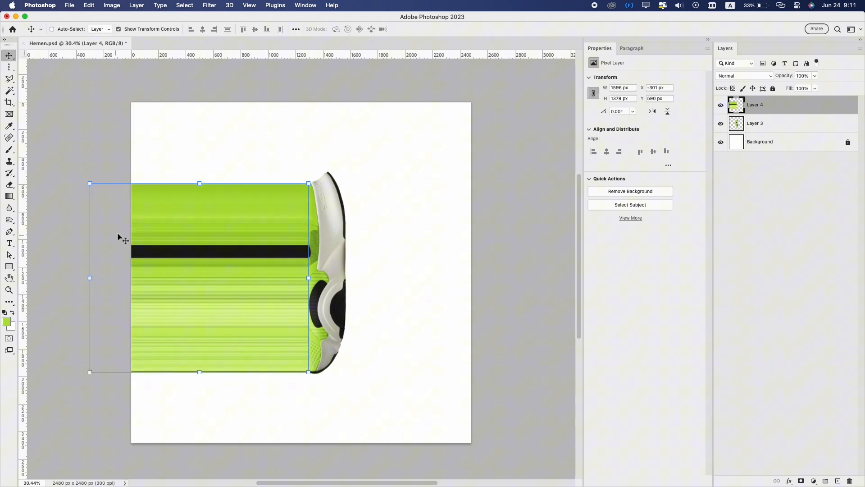
# - Warp the stretched strip into a twisted ribbon by crossing its left corners, and place its layer below the shoe layer
pyautogui.click(91, 183)
pyautogui.rightClick(195, 214)
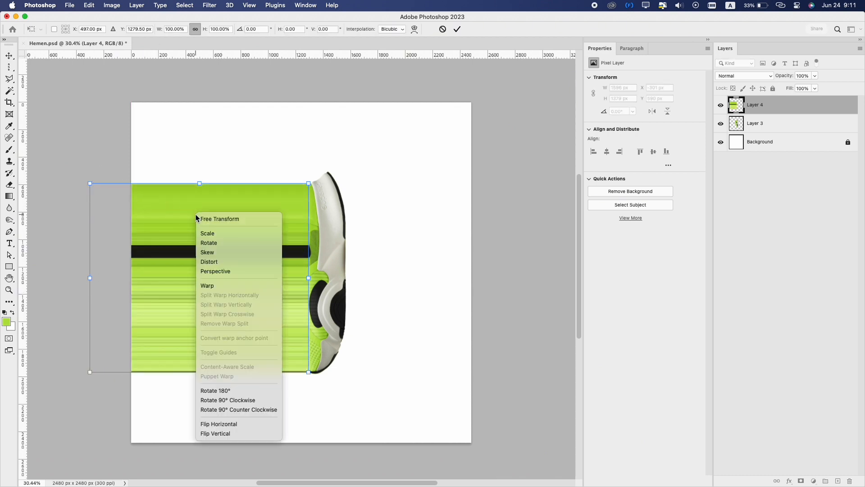
pyautogui.click(209, 285)
pyautogui.moveTo(89, 183); pyautogui.dragTo(88, 432)
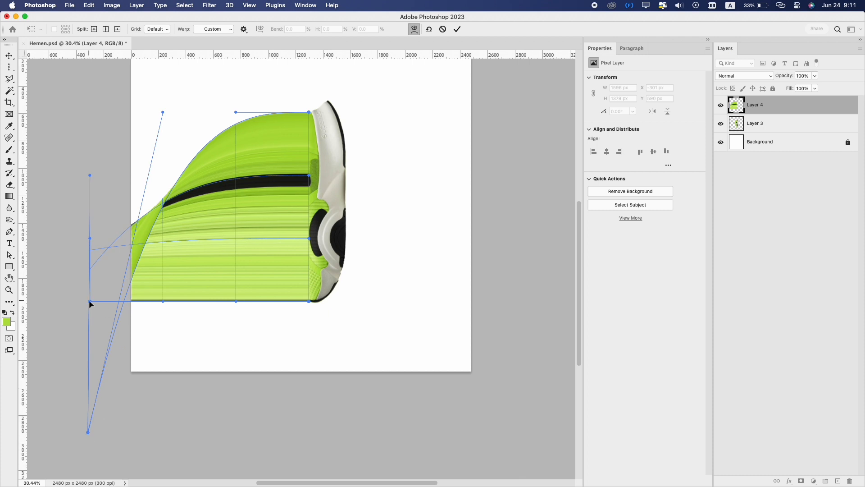
pyautogui.moveTo(90, 300); pyautogui.dragTo(112, 87)
pyautogui.moveTo(163, 114); pyautogui.dragTo(151, 145)
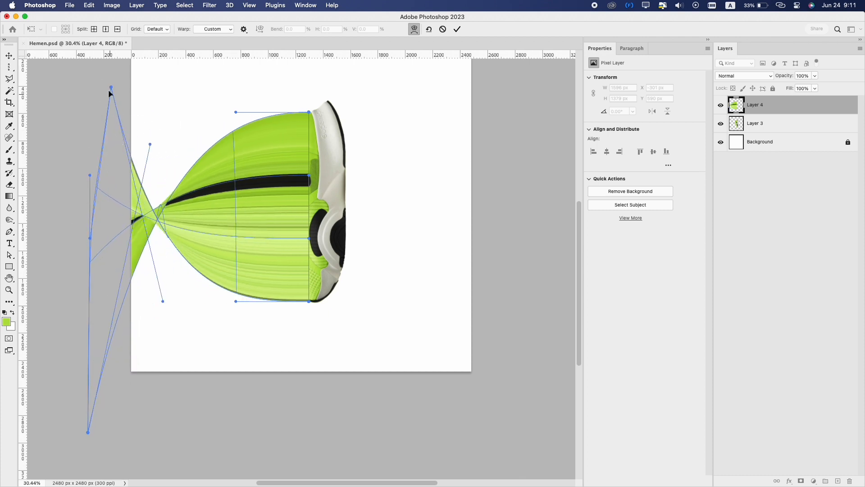
pyautogui.press('super+z')
pyautogui.moveTo(112, 88); pyautogui.dragTo(95, 181)
pyautogui.moveTo(161, 369); pyautogui.dragTo(206, 338)
pyautogui.press('Return')
pyautogui.moveTo(770, 105); pyautogui.dragTo(768, 133)
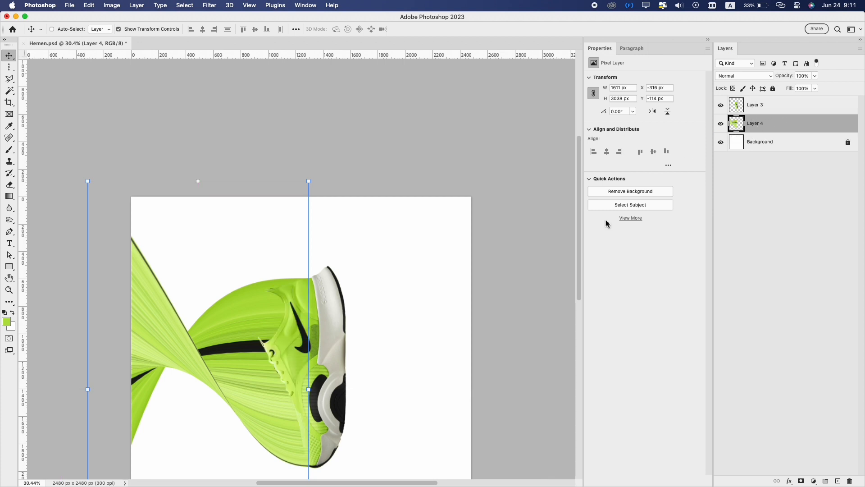
# - Rotate the shoe and ribbon layers together by 45° so the toe points down, and enlarge them slightly on the canvas
pyautogui.keyDown('shift'); pyautogui.click(348, 353); pyautogui.keyUp('shift')
pyautogui.press('super+t')
pyautogui.moveTo(350, 174); pyautogui.dragTo(369, 345)
pyautogui.scroll(-1, 361, 333)
pyautogui.moveTo(323, 291); pyautogui.dragTo(329, 215)
pyautogui.scroll(3, 329, 215)
pyautogui.scroll(-3, 329, 215)
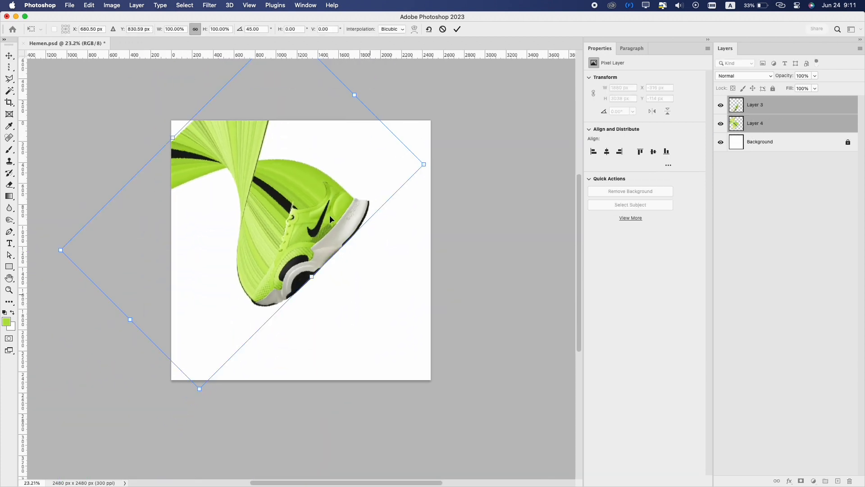
pyautogui.moveTo(315, 276)
pyautogui.mouseDown()
pyautogui.moveTo(325, 276)
pyautogui.moveTo(309, 266)
pyautogui.moveTo(321, 266)
pyautogui.moveTo(323, 282)
pyautogui.mouseUp()
pyautogui.press('Return')
# - Nudge the shoe and ribbon layers together to the left and downward on the canvas
pyautogui.hotkey('shift', 'Left')
pyautogui.hotkey('shift', 'Left')
pyautogui.hotkey('shift', 'Left')
pyautogui.hotkey('shift', 'Left')
pyautogui.hotkey('shift', 'Left')
pyautogui.hotkey('shift', 'Left')
pyautogui.hotkey('shift', 'Down')
pyautogui.hotkey('shift', 'Down')
pyautogui.hotkey('shift', 'Down')
pyautogui.hotkey('shift', 'Down')
pyautogui.hotkey('shift', 'Down')
pyautogui.hotkey('shift', 'Down')
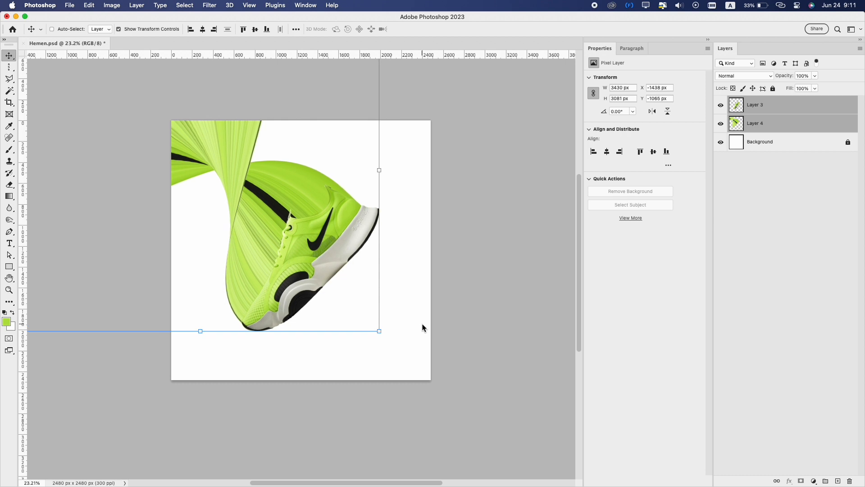
pyautogui.keyDown('super'); pyautogui.click(435, 322); pyautogui.keyUp('super')
# - Add a layer above Background and outline a sloping platform surface under the shoe with the Polygonal Lasso
pyautogui.click(778, 144)
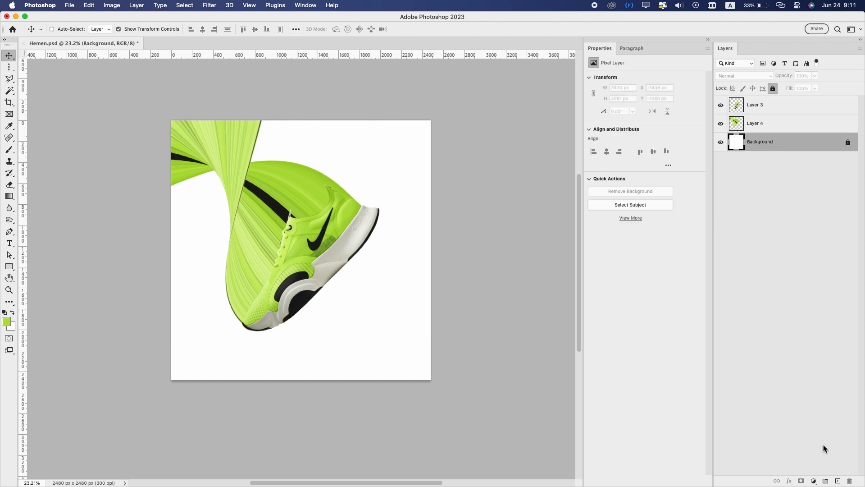
pyautogui.click(837, 481)
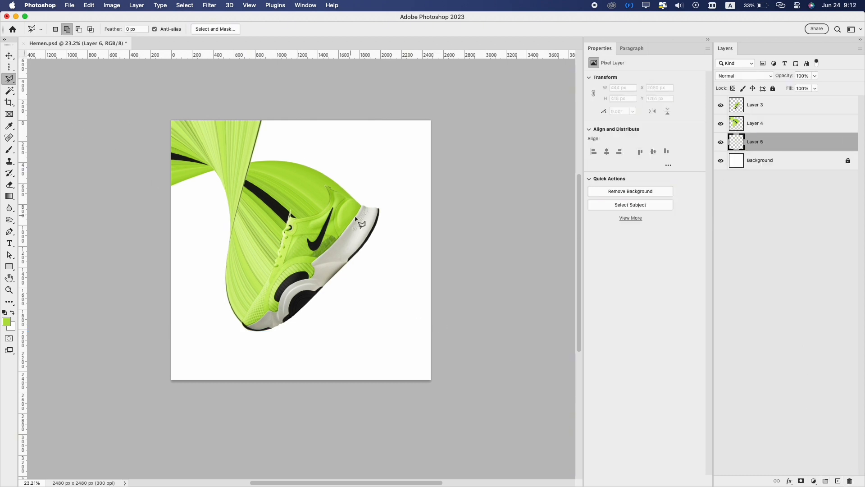
pyautogui.click(220, 336)
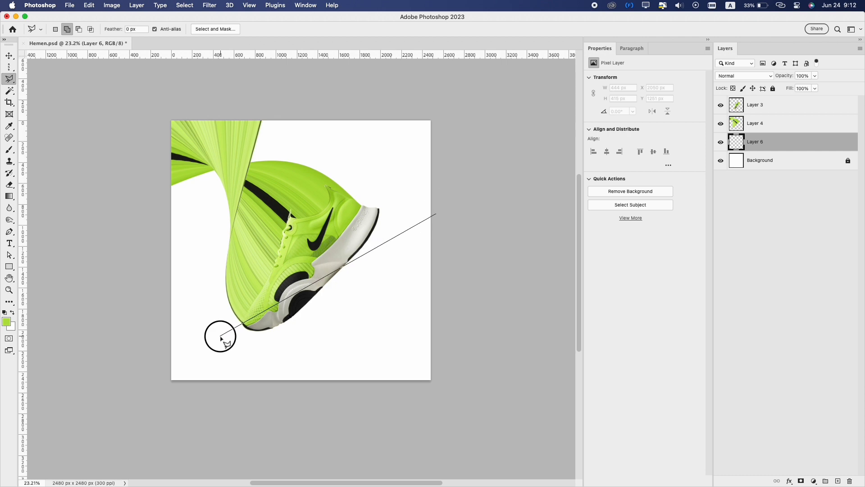
pyautogui.doubleClick(495, 410)
# - Fill the platform selection with a bright green sampled from the shoe and deselect it
pyautogui.click(90, 5)
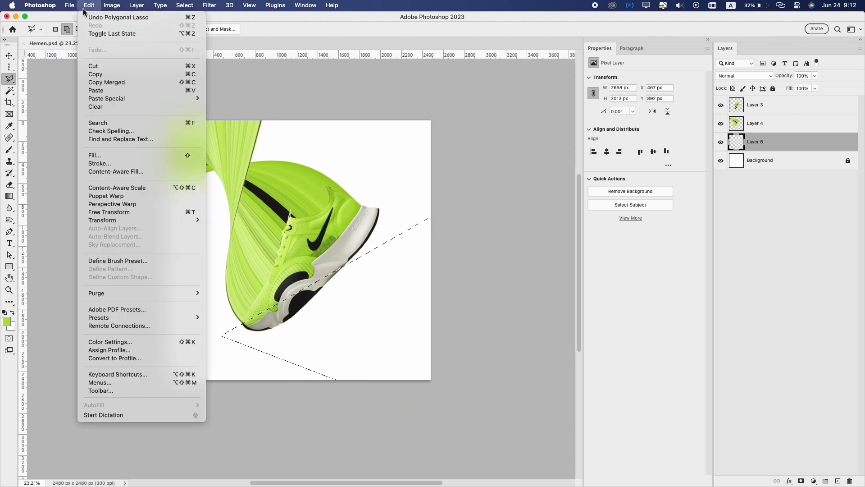
pyautogui.click(109, 155)
pyautogui.click(217, 149)
pyautogui.click(218, 152)
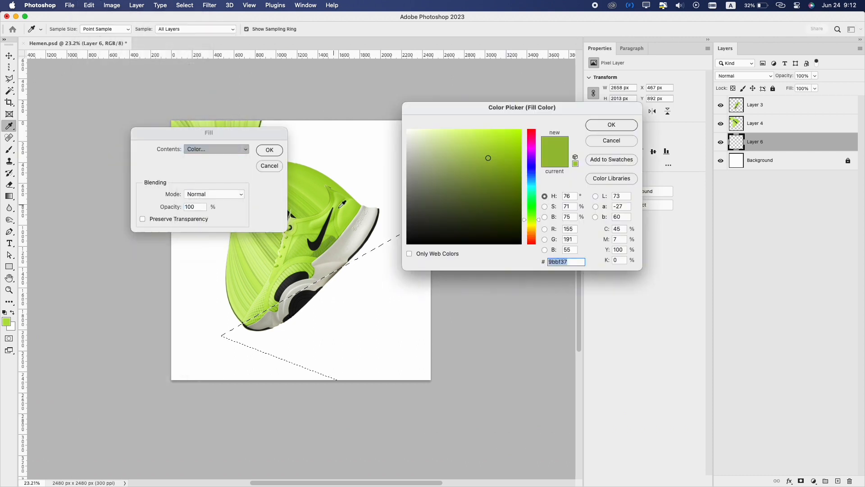
pyautogui.click(349, 208)
pyautogui.press('Return')
pyautogui.click(270, 155)
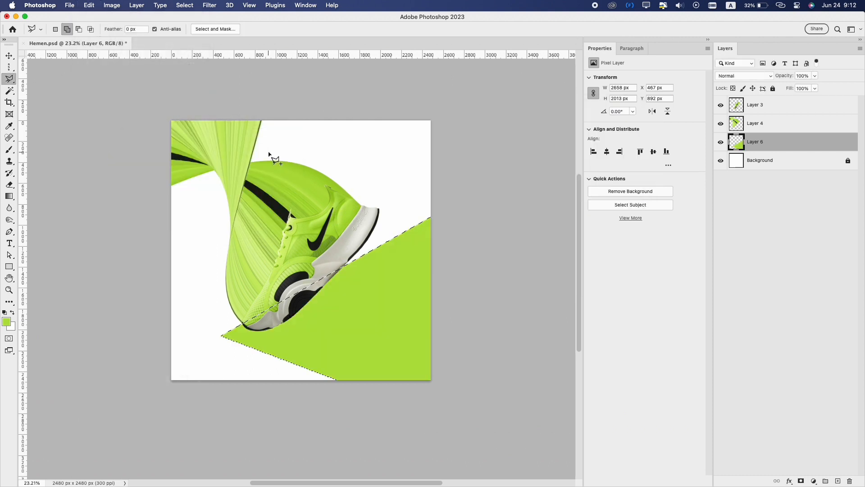
pyautogui.press('super+d')
# - Add another layer above Background and outline the platform's triangular front face with the Polygonal Lasso
pyautogui.click(765, 160)
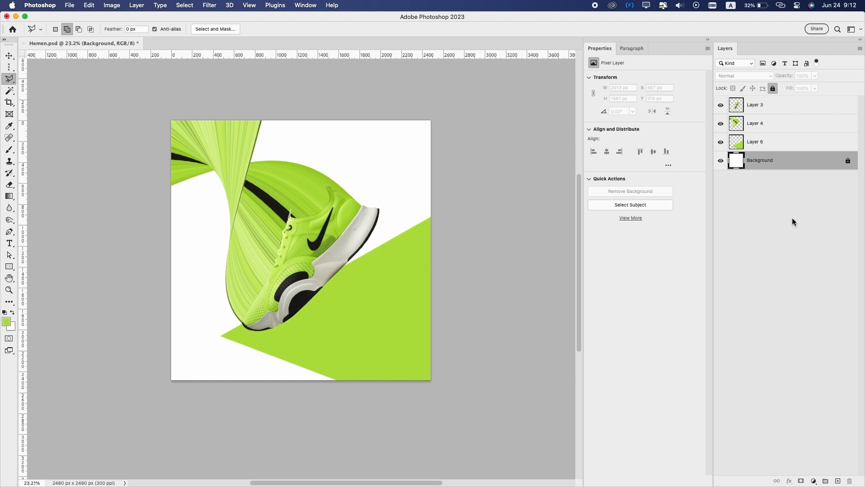
pyautogui.click(837, 479)
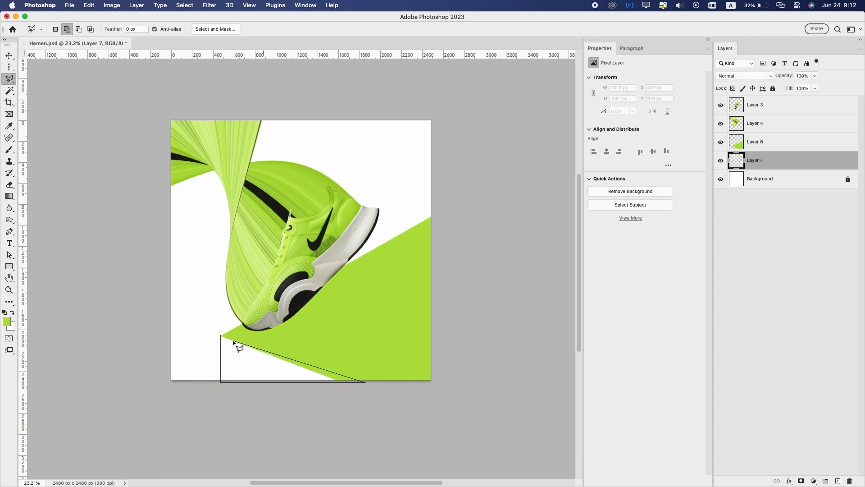
pyautogui.click(223, 336)
# - Fill the front-face selection with a darker shade of the platform green and clear the selection
pyautogui.click(89, 5)
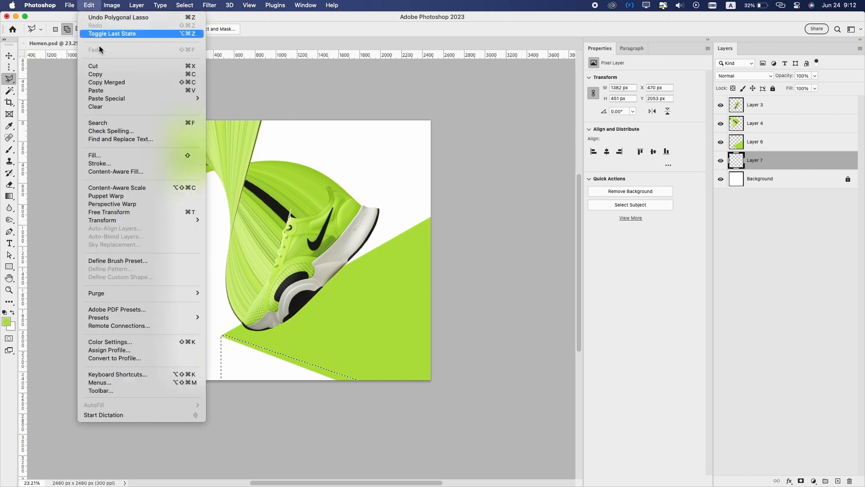
pyautogui.click(121, 156)
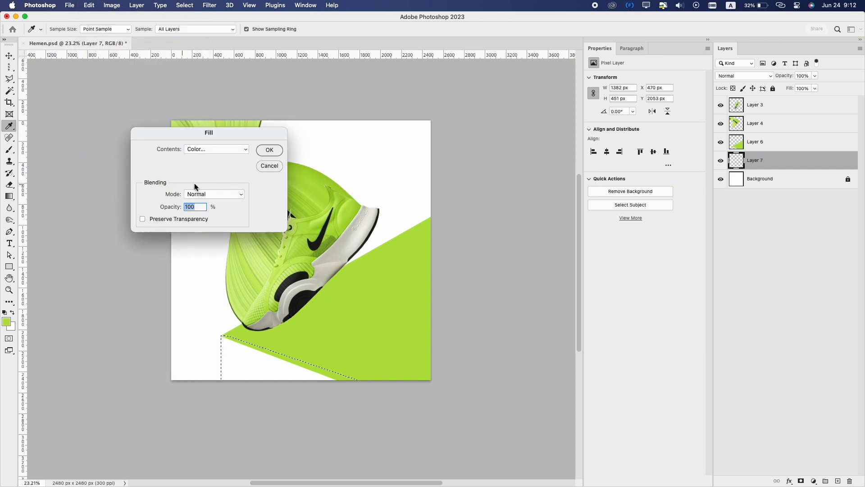
pyautogui.click(212, 149)
pyautogui.click(209, 145)
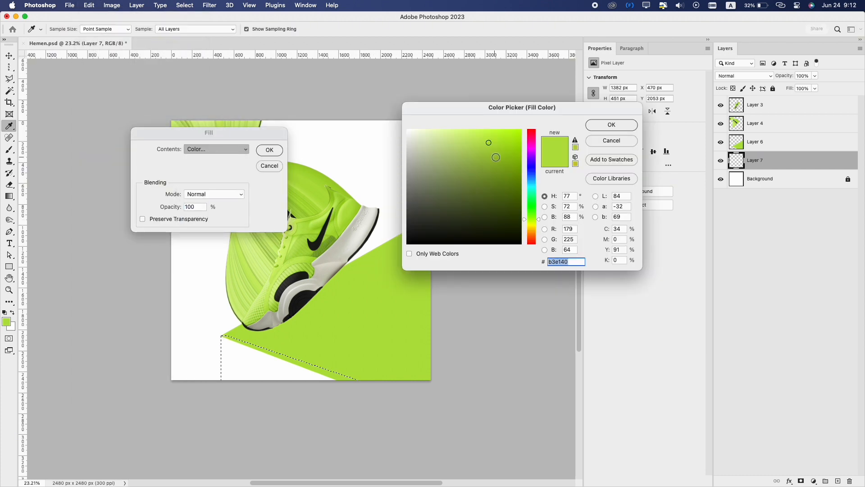
pyautogui.click(499, 163)
pyautogui.click(612, 128)
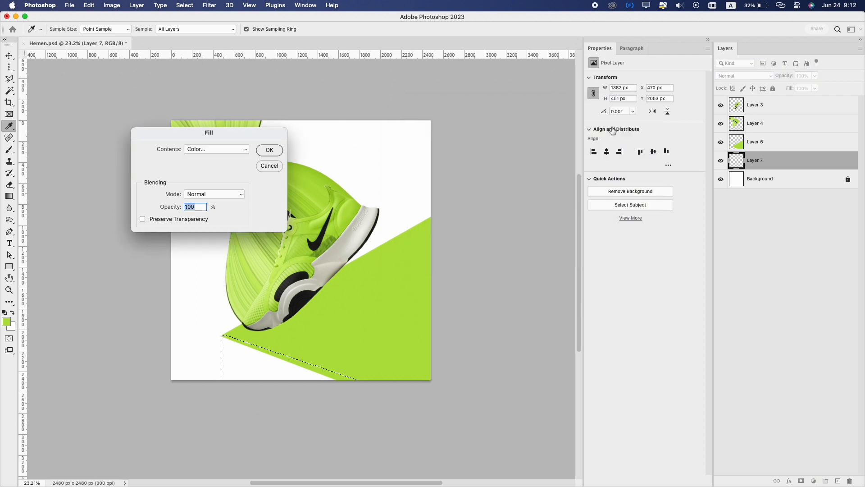
pyautogui.click(267, 155)
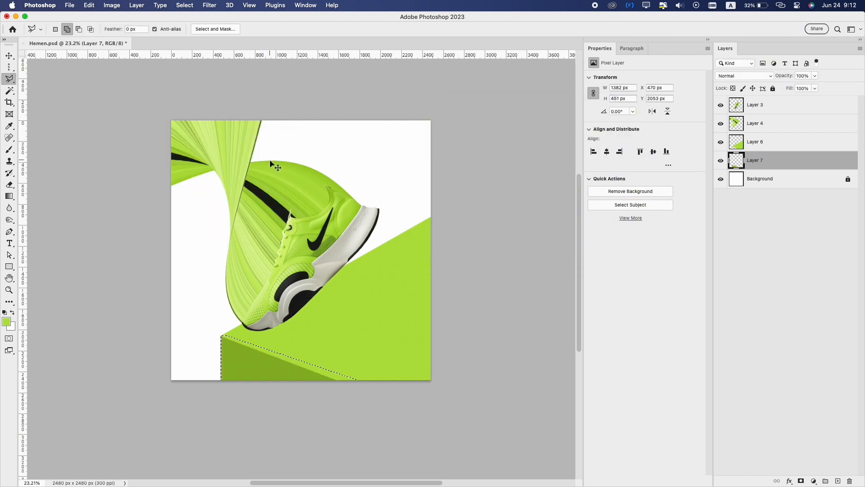
pyautogui.press('v')
pyautogui.click(498, 346)
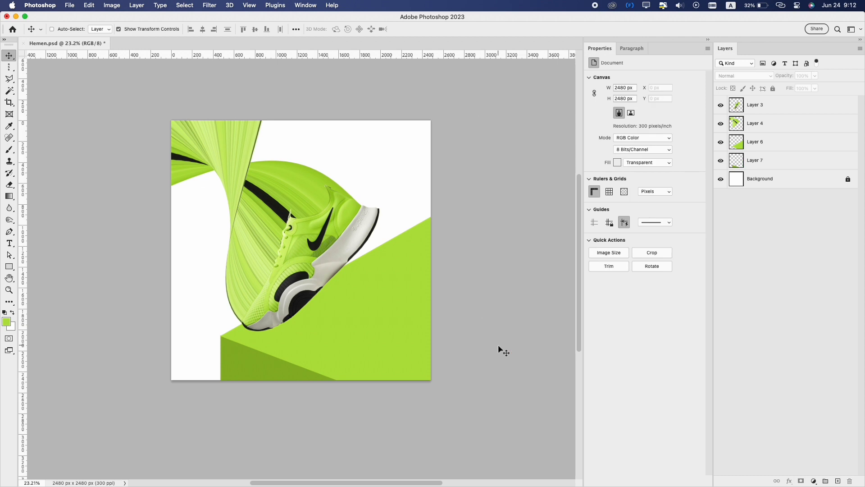
# - Add a layer above the platform surface (Layer 6) and paint one soft black dab beside the sole at 62% opacity
pyautogui.click(773, 142)
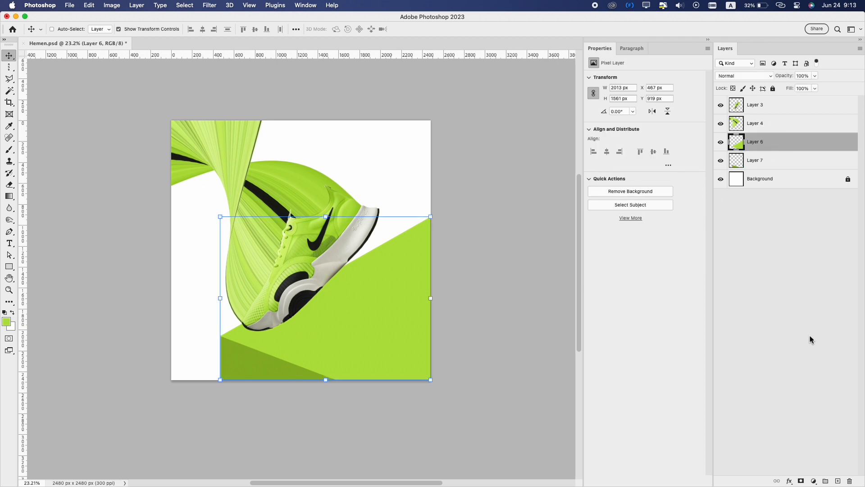
pyautogui.click(838, 481)
pyautogui.press('b')
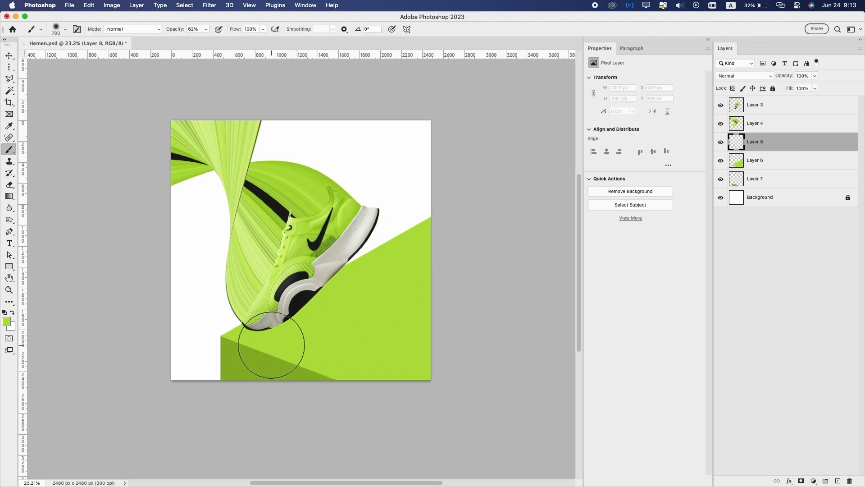
pyautogui.press('d')
pyautogui.click(322, 315)
# - Flatten and widen the black dab to about 2483 × 364 px and place it under the toe as a shadow
pyautogui.hotkey('ctrl', 't')
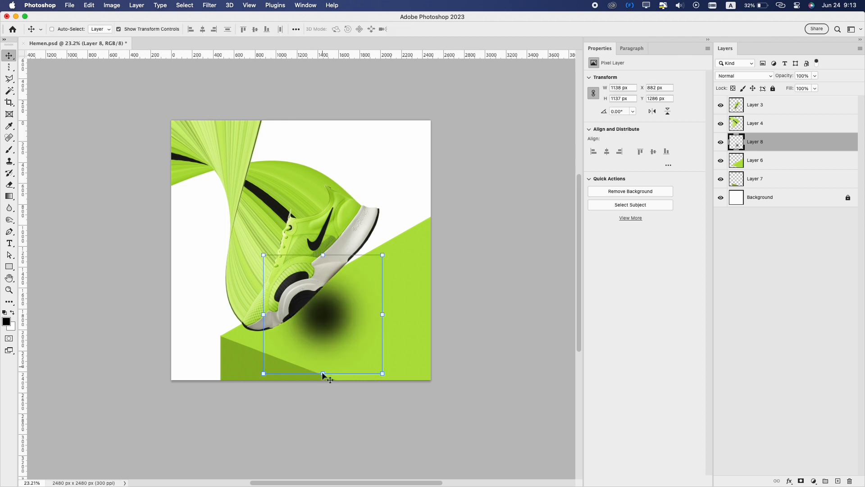
pyautogui.moveTo(321, 373)
pyautogui.mouseDown()
pyautogui.moveTo(329, 332)
pyautogui.moveTo(442, 309)
pyautogui.mouseUp()
pyautogui.moveTo(412, 308)
pyautogui.mouseDown()
pyautogui.moveTo(369, 325)
pyautogui.moveTo(430, 329)
pyautogui.moveTo(424, 311)
pyautogui.moveTo(388, 317)
pyautogui.mouseUp()
pyautogui.press('Return')
# - Shift the shadow beneath the shoe's toe and fade its outer parts with a large soft Eraser, reducing the opacity to 40%
pyautogui.press('e')
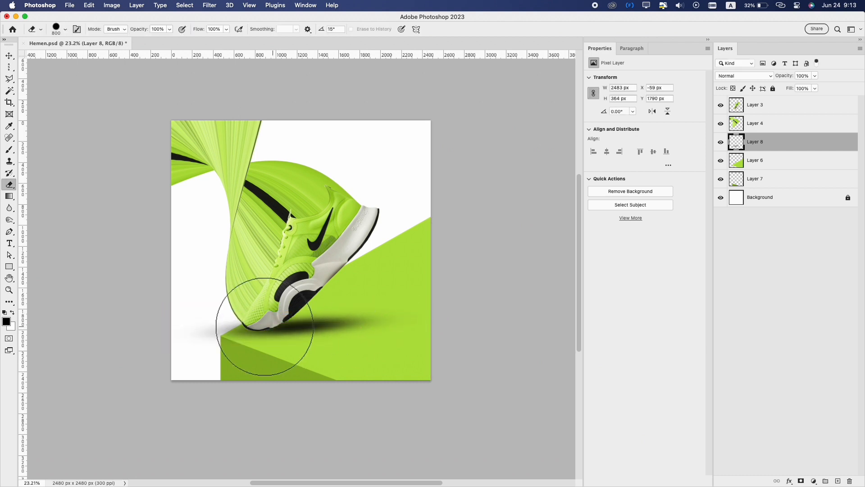
pyautogui.press('v')
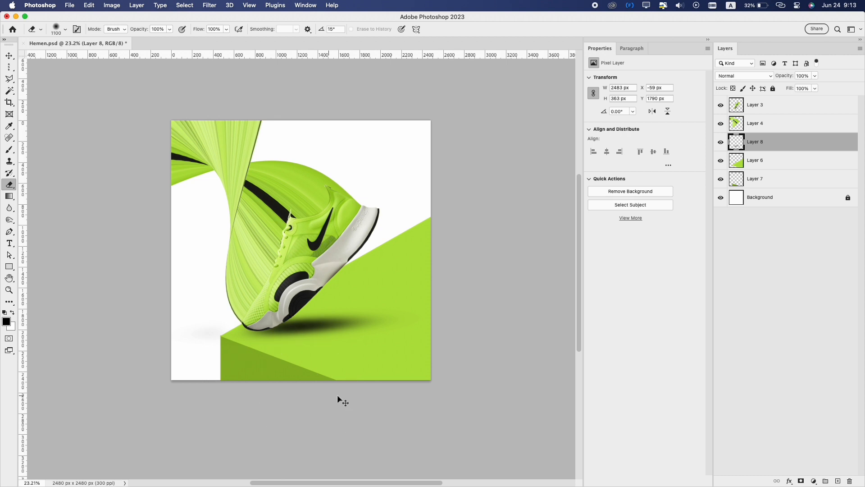
pyautogui.moveTo(347, 371); pyautogui.dragTo(347, 372)
pyautogui.press('e')
pyautogui.moveTo(185, 359); pyautogui.dragTo(222, 358)
pyautogui.press('v')
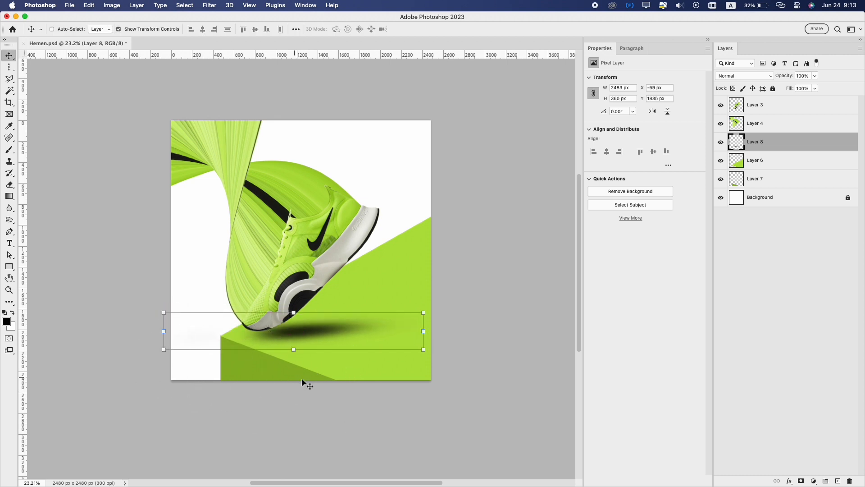
pyautogui.moveTo(301, 380); pyautogui.dragTo(294, 380)
pyautogui.press('e')
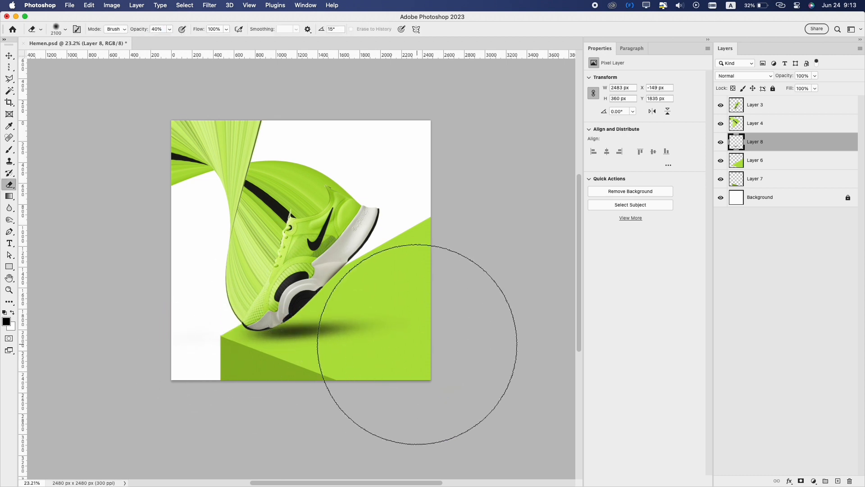
pyautogui.press('v')
pyautogui.click(499, 318)
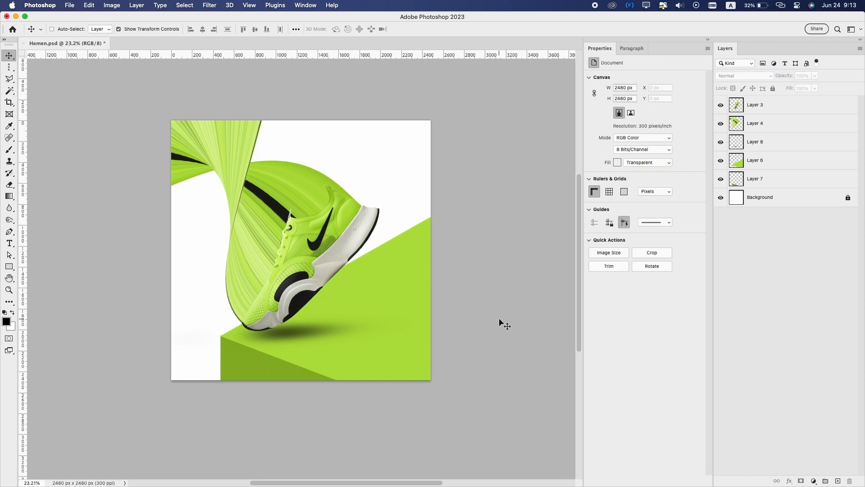
# - Add a new layer directly above the ribbon layer (Layer 4) and clip it to the ribbon
pyautogui.click(320, 264)
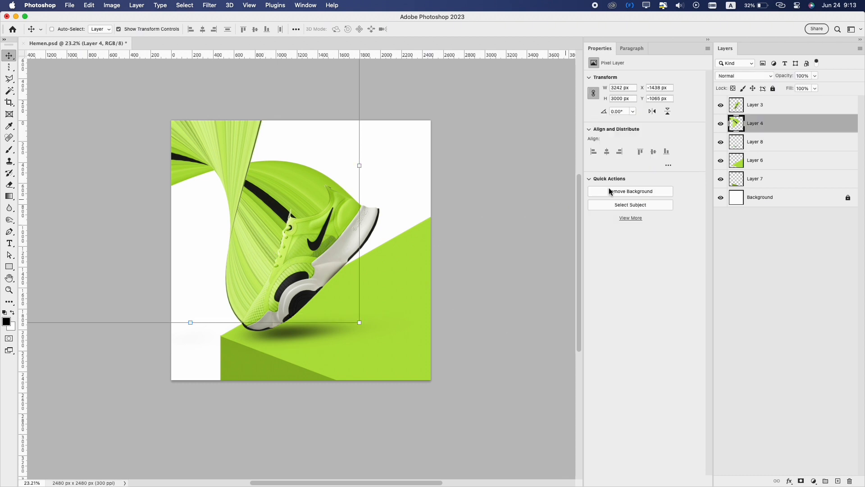
pyautogui.click(837, 482)
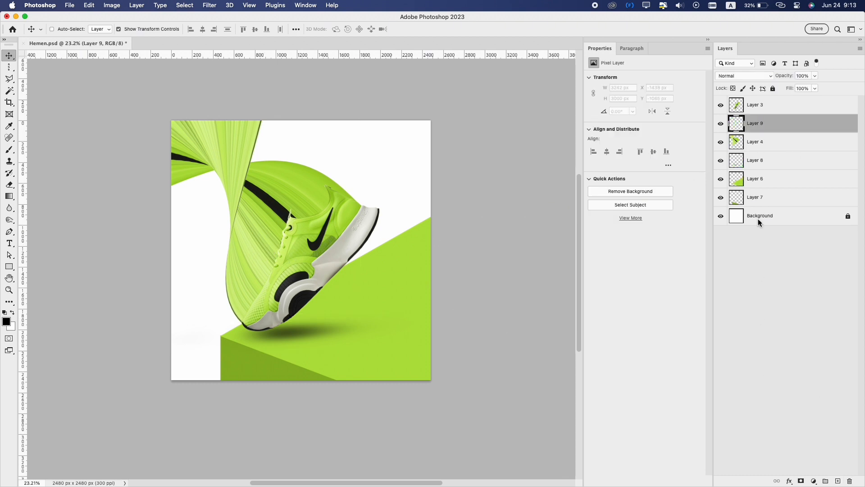
pyautogui.rightClick(757, 133)
pyautogui.click(715, 234)
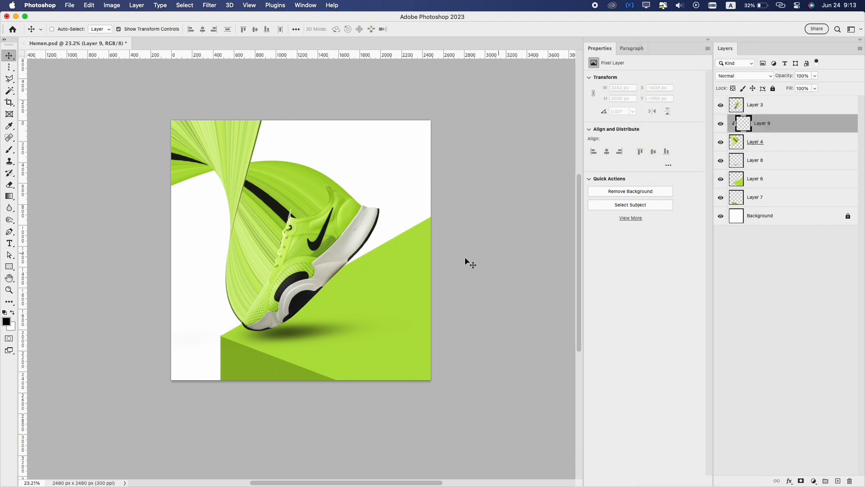
# - Paint soft black shading on the clipped layer over the ribbon around the shoe, using an enlarged brush for the broader strokes
pyautogui.press('b')
pyautogui.moveTo(292, 301)
pyautogui.mouseDown()
pyautogui.moveTo(314, 247)
pyautogui.moveTo(355, 223)
pyautogui.mouseUp()
pyautogui.press(']')
pyautogui.press(']')
pyautogui.press(']')
pyautogui.press(']')
pyautogui.press(']')
pyautogui.press(']')
pyautogui.moveTo(348, 261)
pyautogui.mouseDown()
pyautogui.moveTo(316, 323)
pyautogui.moveTo(344, 267)
pyautogui.moveTo(351, 271)
pyautogui.moveTo(299, 340)
pyautogui.mouseUp()
pyautogui.press('v')
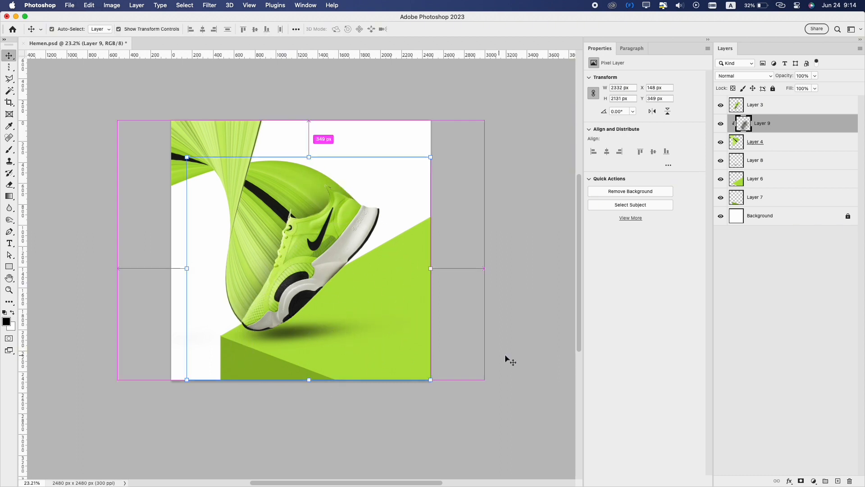
pyautogui.click(506, 355)
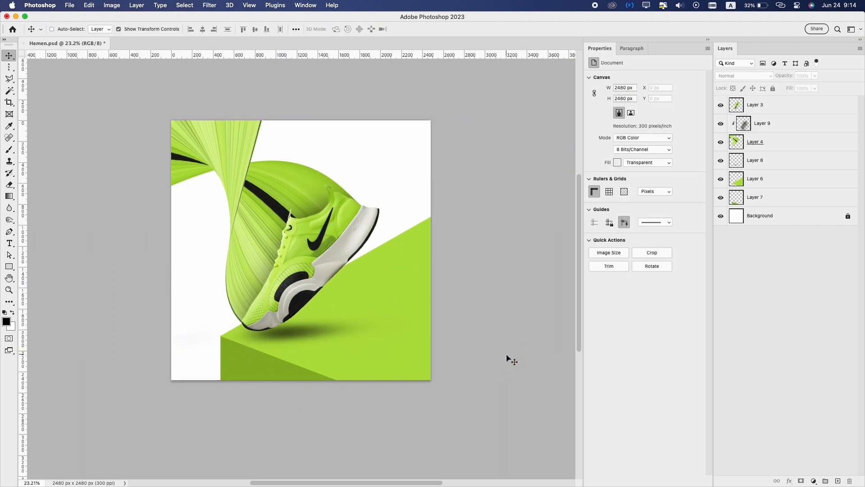
# - Add a gradient fill layer above the Background and set its black start stop to the light green sampled from the artwork
pyautogui.click(750, 220)
pyautogui.click(813, 481)
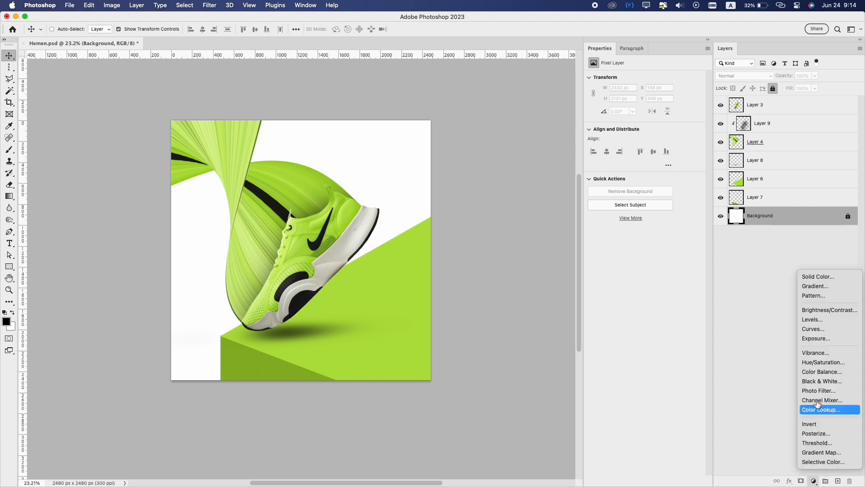
pyautogui.click(836, 284)
pyautogui.click(469, 222)
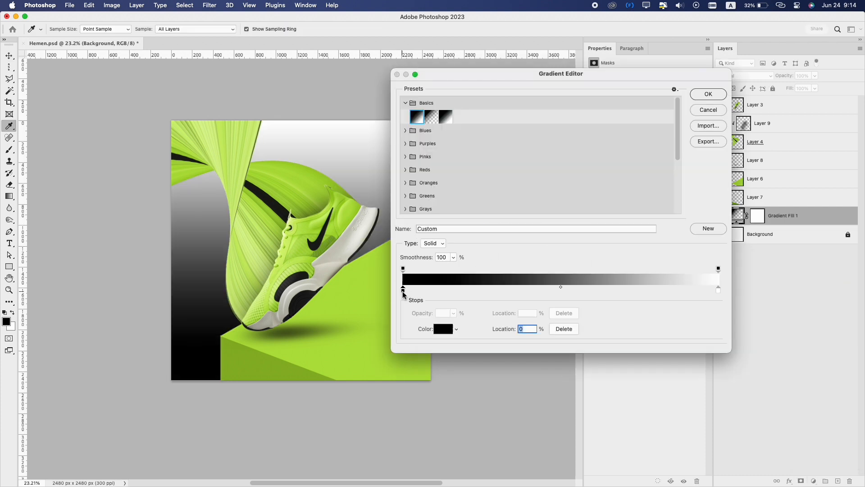
pyautogui.click(444, 327)
pyautogui.click(348, 214)
pyautogui.press('Return')
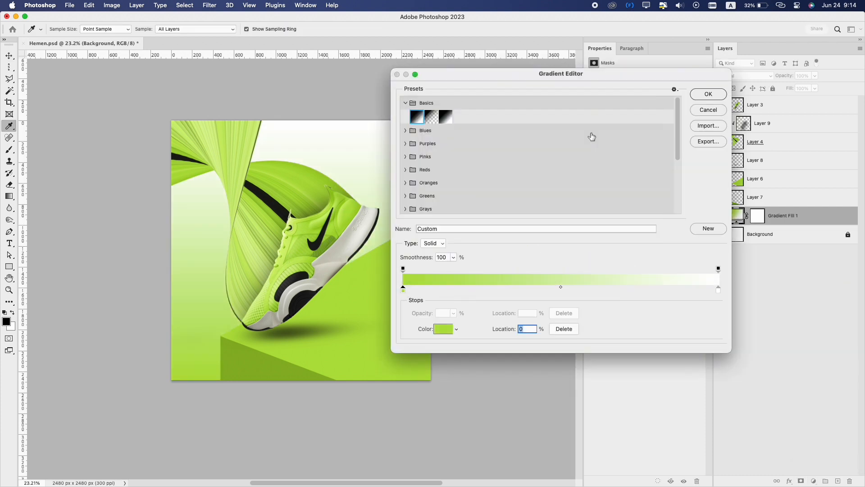
# - Set the gradient's end stop to a darker green sampled from the shoe and change the gradient style to Radial
pyautogui.doubleClick(718, 290)
pyautogui.click(324, 244)
pyautogui.press('Return')
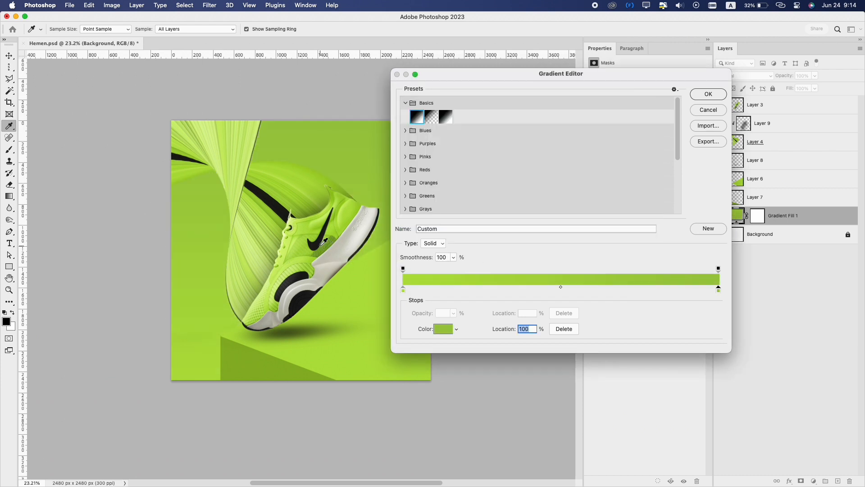
pyautogui.press('Return')
pyautogui.click(447, 235)
pyautogui.click(449, 246)
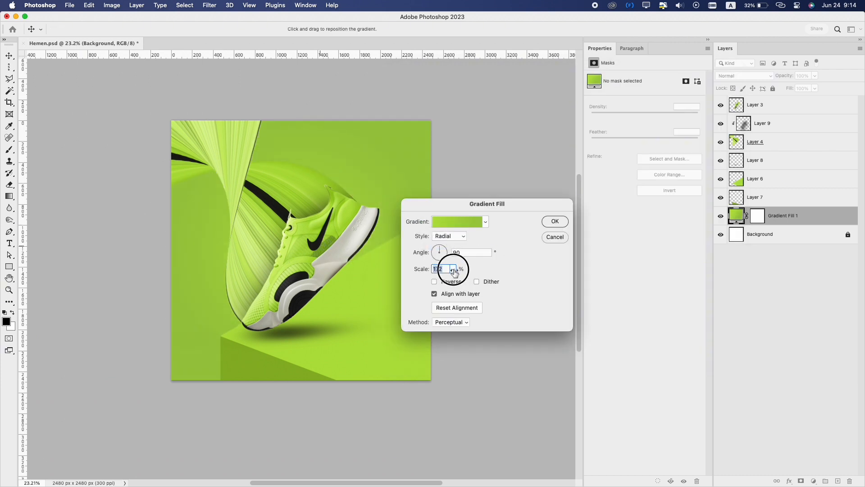
# - Brighten the gradient's start stop to a slightly more vivid green, apply the fill, and compare the result with undo and redo
pyautogui.click(448, 222)
pyautogui.doubleClick(403, 290)
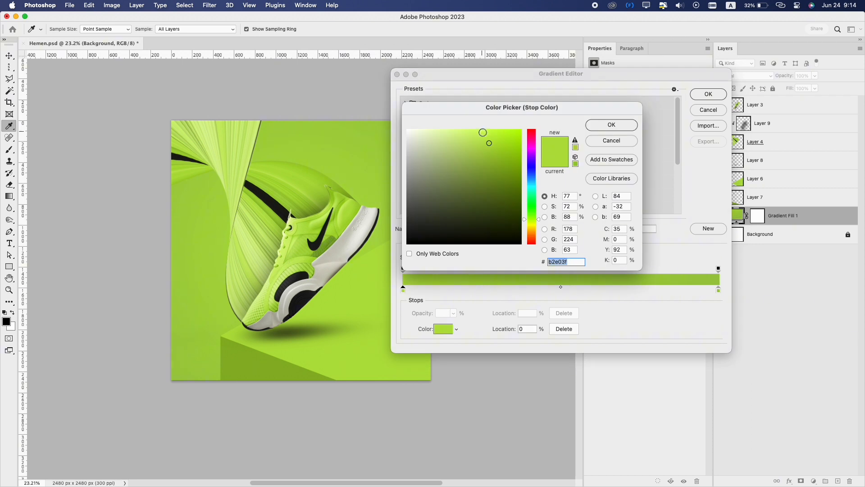
pyautogui.click(483, 132)
pyautogui.click(488, 139)
pyautogui.press('Return')
pyautogui.press('Return')
pyautogui.press('Return')
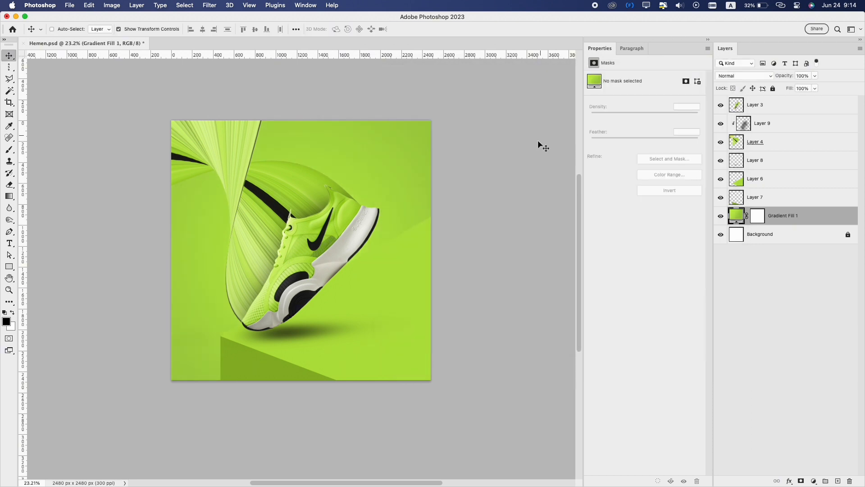
pyautogui.press('super+z')
pyautogui.press('super+shift+z')
# - Dodge the platform's top surface (Layer 6) with the range on Shadows at 100% exposure, enlarging the brush to 1700 px
pyautogui.keyDown('super'); pyautogui.click(410, 280); pyautogui.keyUp('super')
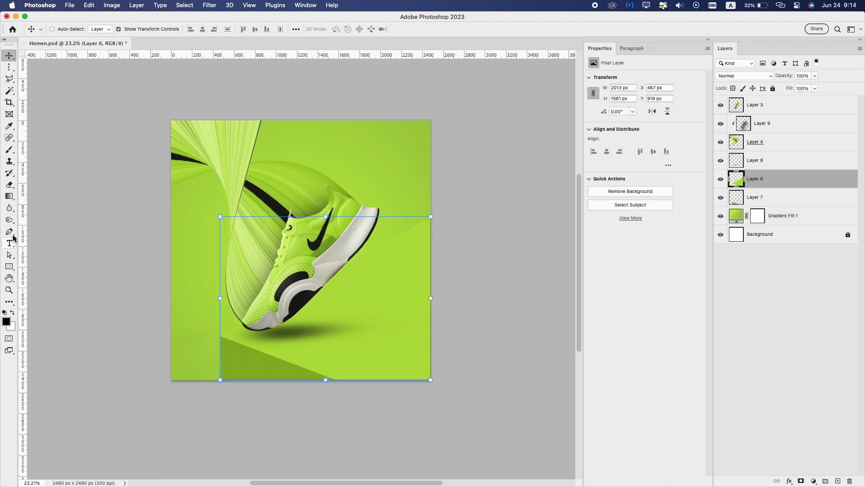
pyautogui.click(9, 219)
pyautogui.click(26, 217)
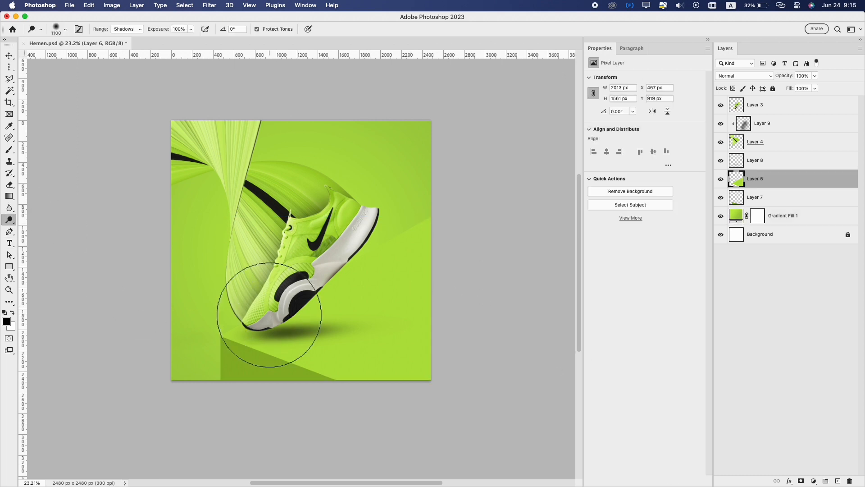
pyautogui.press(']')
pyautogui.press(']')
pyautogui.press(']')
pyautogui.press(']')
pyautogui.press(']')
pyautogui.press(']')
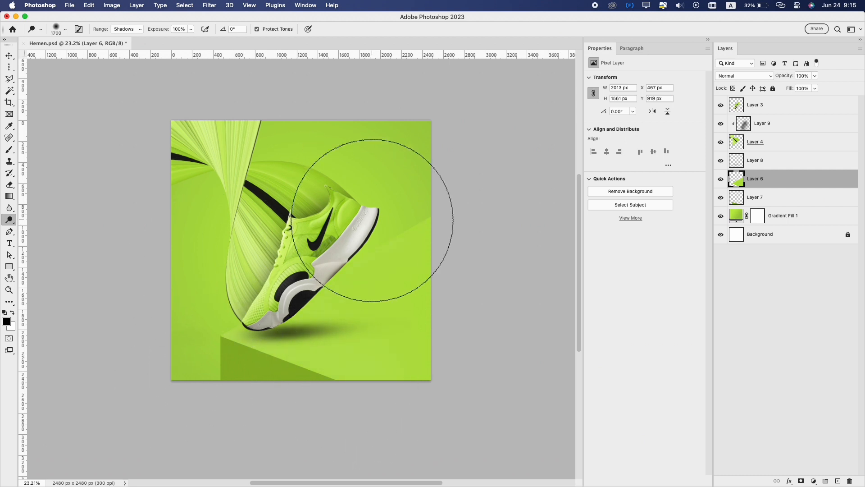
# - Dodge a thin highlight along the platform surface's back edge with the brush reduced to 150 px
pyautogui.press('[')
pyautogui.press('[')
pyautogui.press('[')
pyautogui.press('[')
pyautogui.press('[')
pyautogui.press('[')
pyautogui.press('[')
pyautogui.press('[')
pyautogui.press('[')
pyautogui.press('[')
pyautogui.press('[')
pyautogui.press('[')
pyautogui.press('[')
pyautogui.press('[')
pyautogui.press('[')
pyautogui.press('[')
pyautogui.press('[')
pyautogui.press('[')
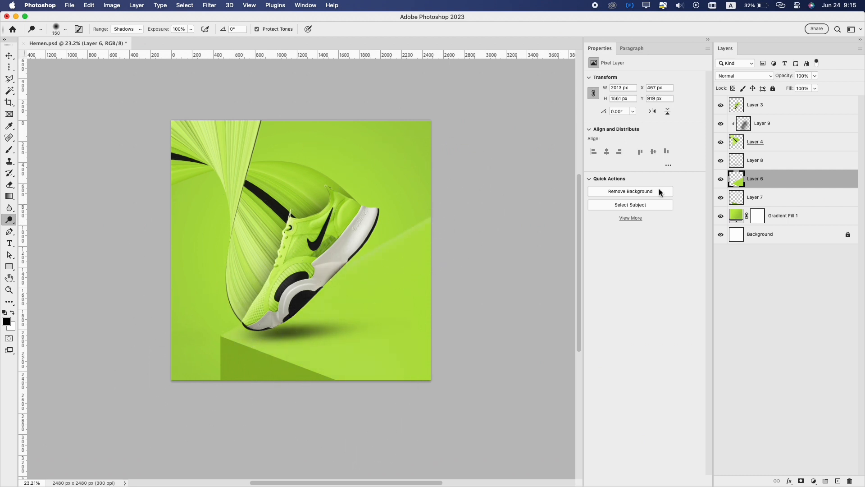
# - Burn the edges of the platform's front face (Layer 7) in Midtones at 59% exposure with 200 px and 1000 px brushes
pyautogui.click(756, 197)
pyautogui.click(9, 220)
pyautogui.click(25, 228)
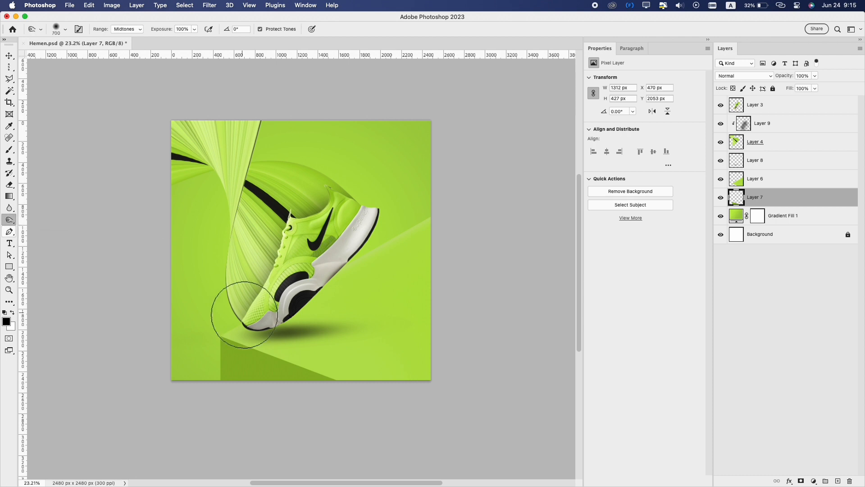
pyautogui.press('[')
pyautogui.press('[')
pyautogui.press('[')
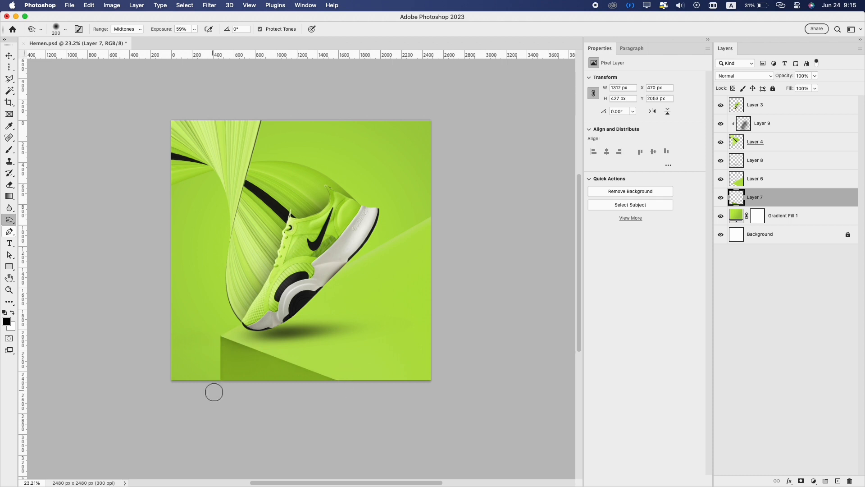
pyautogui.press(']')
pyautogui.press(']')
pyautogui.press(']')
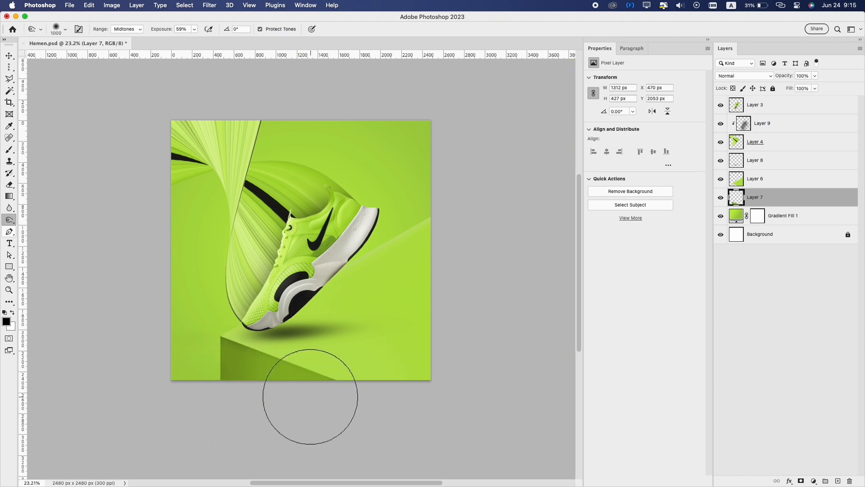
# - Add a layer above the gradient fill and paint one very large soft white dab behind the shoe at 62% opacity
pyautogui.click(789, 217)
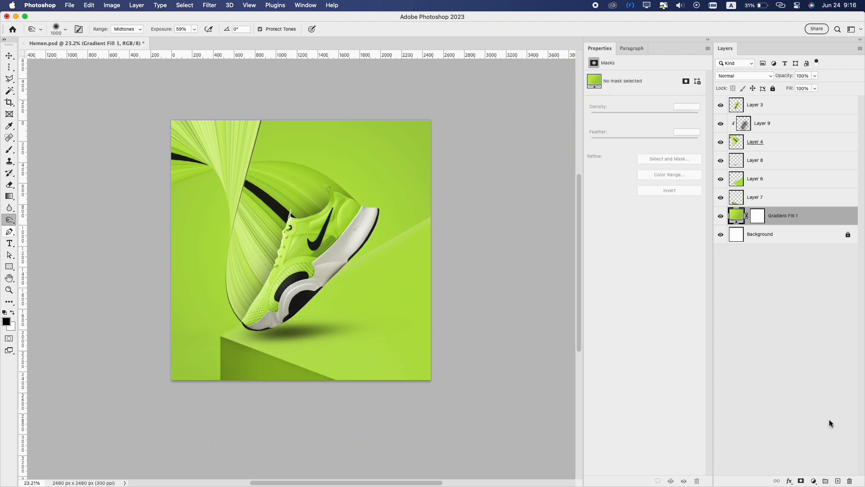
pyautogui.click(837, 481)
pyautogui.press('b')
pyautogui.press('x')
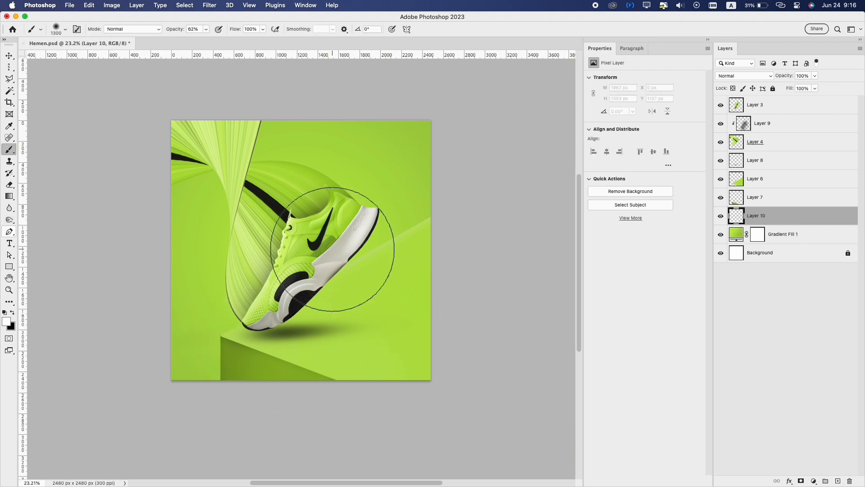
pyautogui.press(']')
pyautogui.press(']')
pyautogui.press(']')
pyautogui.press(']')
pyautogui.click(320, 248)
pyautogui.press('v')
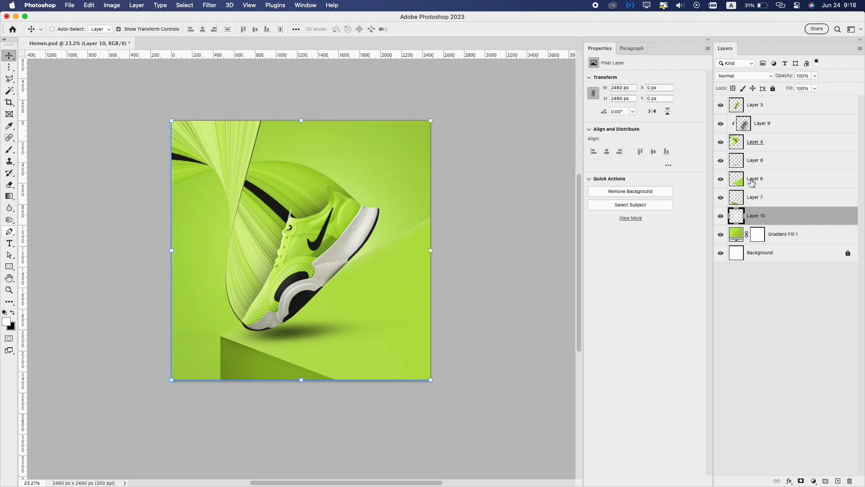
# - Burn the outer corner of the platform's top surface (Layer 6) in Midtones at 59% exposure with a 1700 px brush
pyautogui.click(752, 180)
pyautogui.click(9, 219)
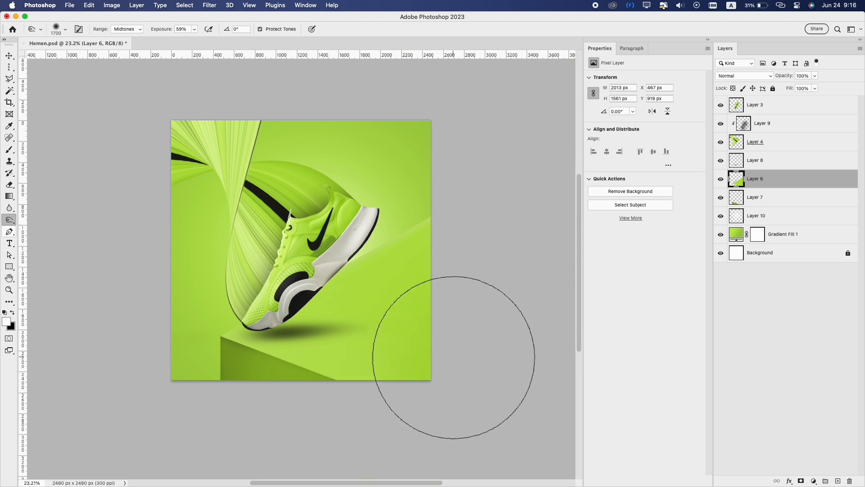
pyautogui.press('v')
pyautogui.click(500, 304)
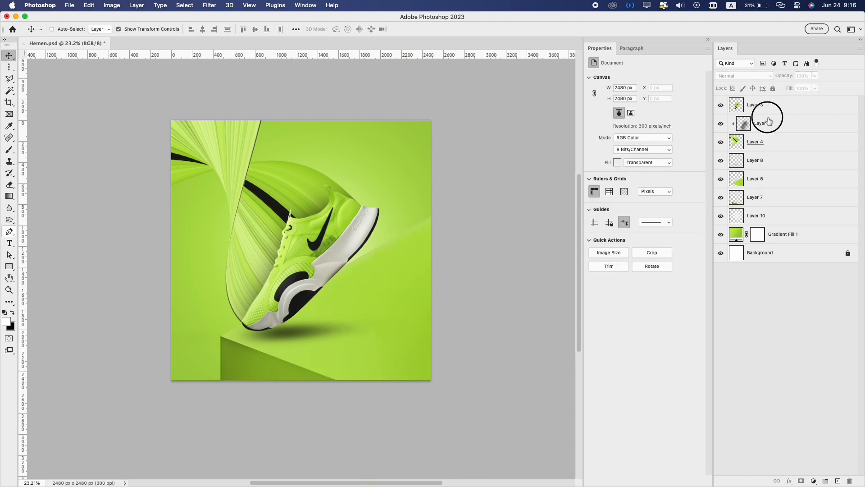
# - Reduce the opacity of the ribbon's clipped shading layer (Layer 9) to 58%
pyautogui.click(769, 120)
pyautogui.moveTo(787, 76); pyautogui.dragTo(768, 77)
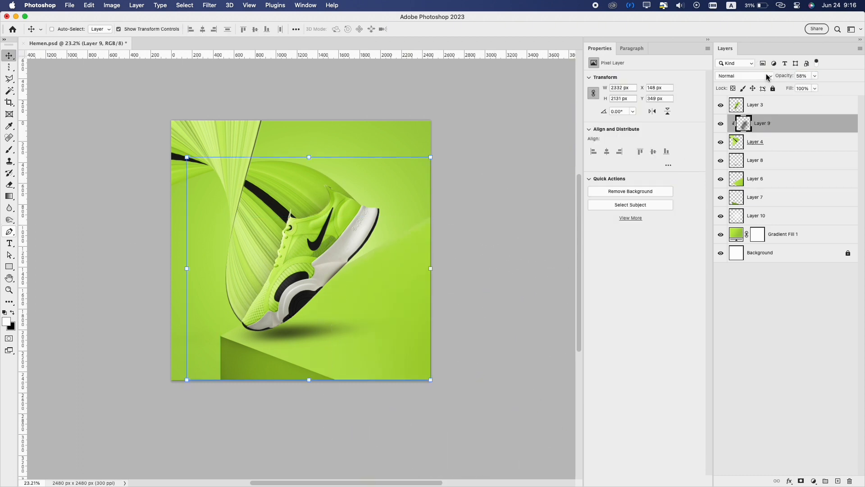
pyautogui.click(497, 236)
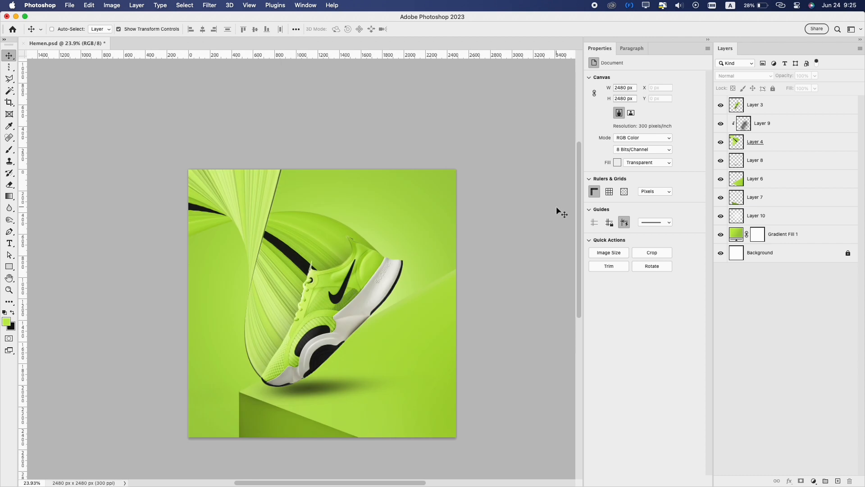
# - Add the white title text "NIKE" in RokhFaNum Black at 134 pt over the upper part of the artwork
pyautogui.click(9, 243)
pyautogui.click(315, 224)
pyautogui.write('NIKE')
pyautogui.click(9, 55)
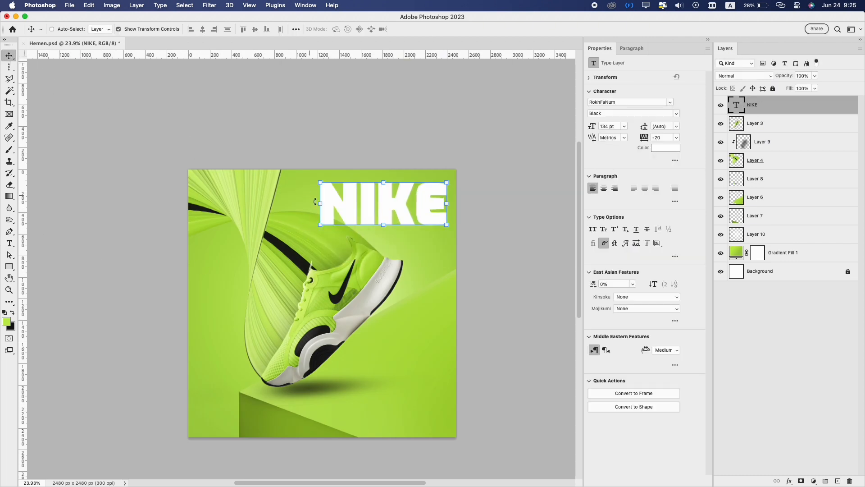
# - Enlarge the NIKE title to about 259.61 pt, centre it across the upper canvas, and send it one layer down behind the shoe
pyautogui.moveTo(320, 203); pyautogui.dragTo(195, 209)
pyautogui.moveTo(326, 161); pyautogui.dragTo(332, 195)
pyautogui.press('Return')
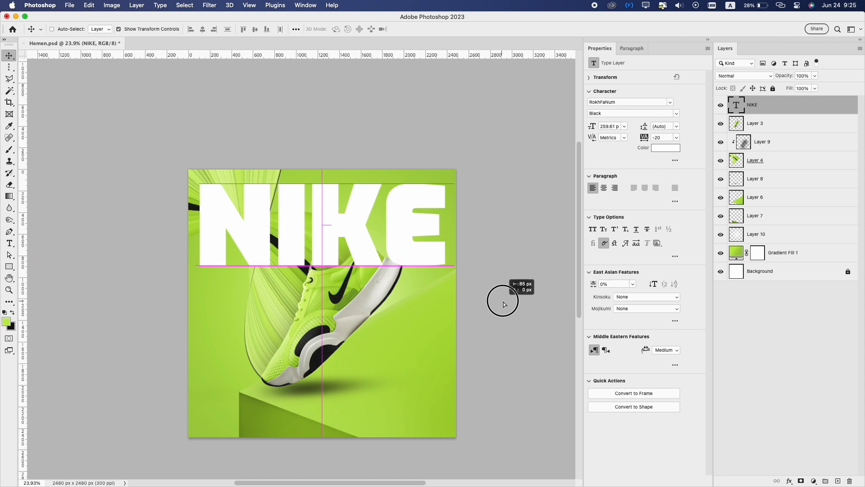
pyautogui.press('super+bracketleft')
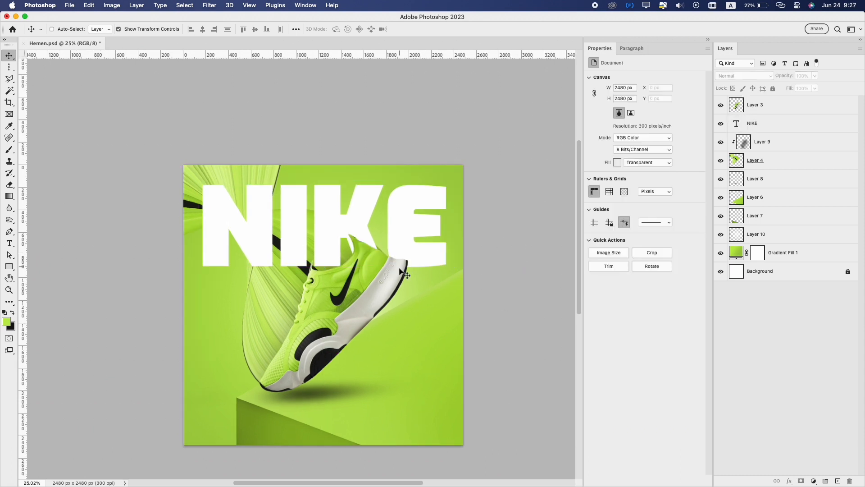
# - Select the shoe, ribbon and clipped shading layers together and nudge them slightly upward
pyautogui.keyDown('super'); pyautogui.click(389, 331); pyautogui.keyUp('super')
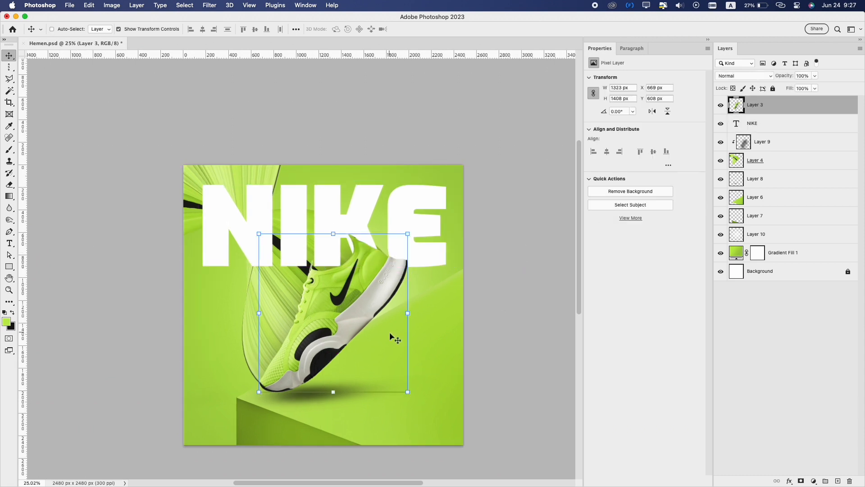
pyautogui.keyDown('super'); pyautogui.click(766, 158); pyautogui.keyUp('super')
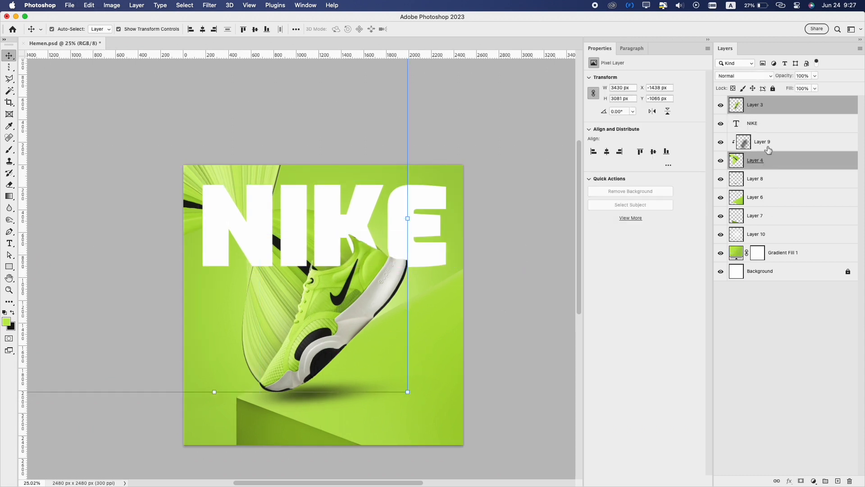
pyautogui.keyDown('super'); pyautogui.click(769, 141); pyautogui.keyUp('super')
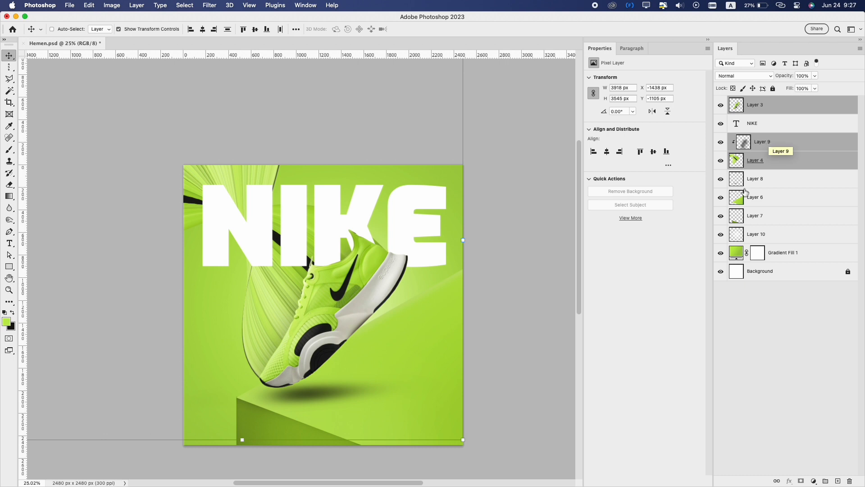
pyautogui.keyDown('super'); pyautogui.click(556, 198); pyautogui.keyUp('super')
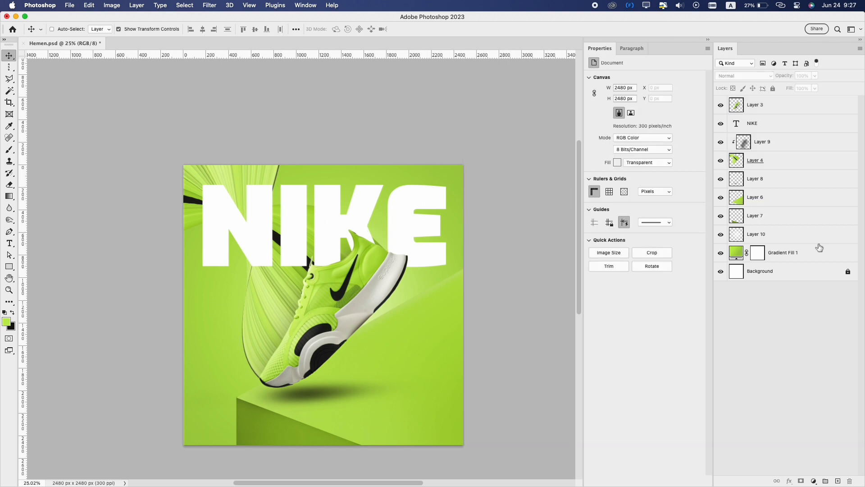
# - Hide the NIKE title, trace the ribbon's outer edge with a closed Pen path extending beyond the canvas, and show the title again
pyautogui.click(719, 124)
pyautogui.press('p')
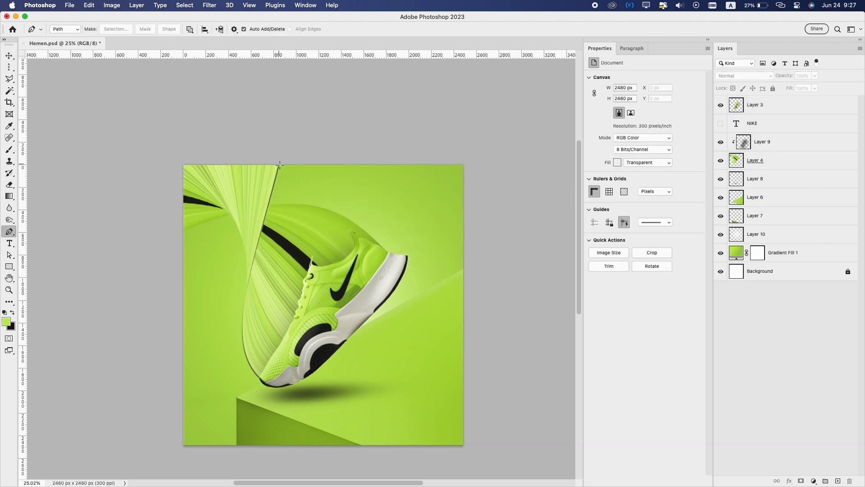
pyautogui.click(237, 333)
pyautogui.moveTo(247, 361); pyautogui.dragTo(254, 371)
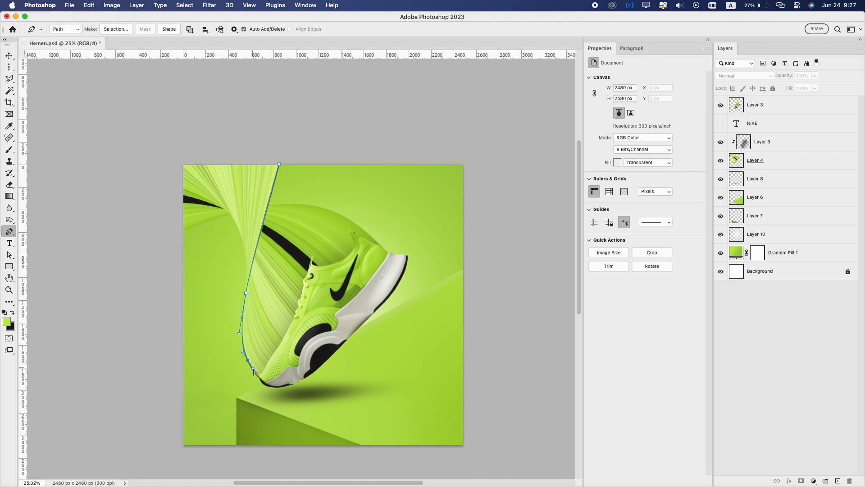
pyautogui.click(136, 368)
pyautogui.click(279, 165)
pyautogui.click(721, 123)
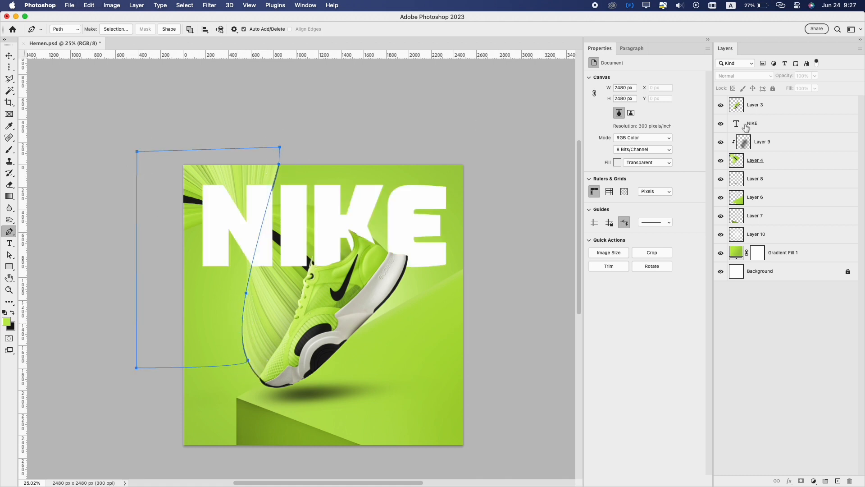
# - Duplicate the NIKE text layer, convert the ribbon path to a selection, and mask the copy to that area
pyautogui.click(762, 125)
pyautogui.press('super+j')
pyautogui.rightClick(368, 242)
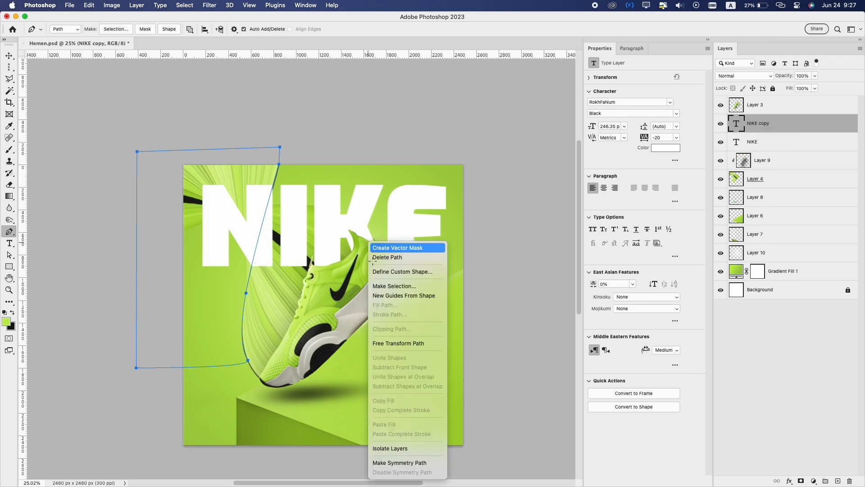
pyautogui.click(386, 286)
pyautogui.press('Return')
pyautogui.click(801, 481)
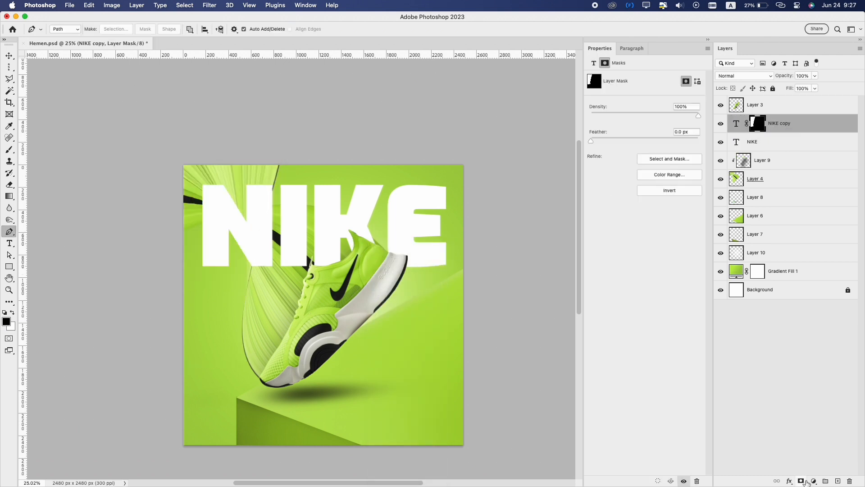
# - Add a white Stroke effect to the masked NIKE copy layer
pyautogui.rightClick(787, 127)
pyautogui.click(779, 129)
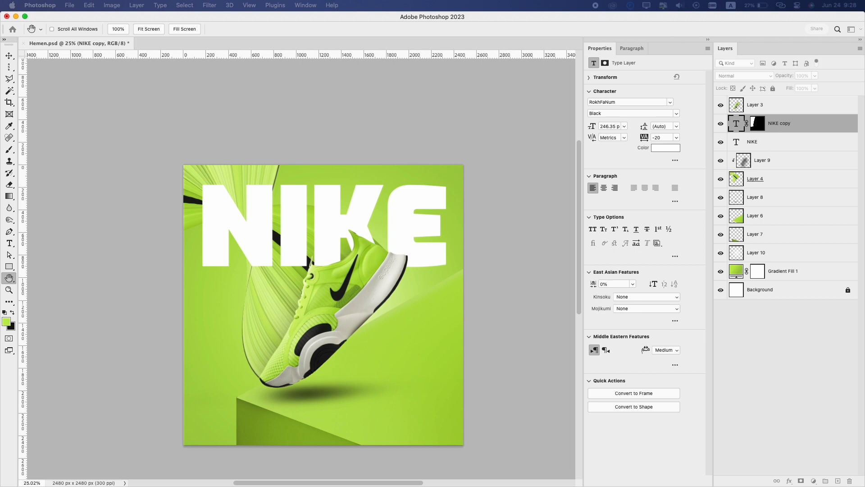
pyautogui.press('Return')
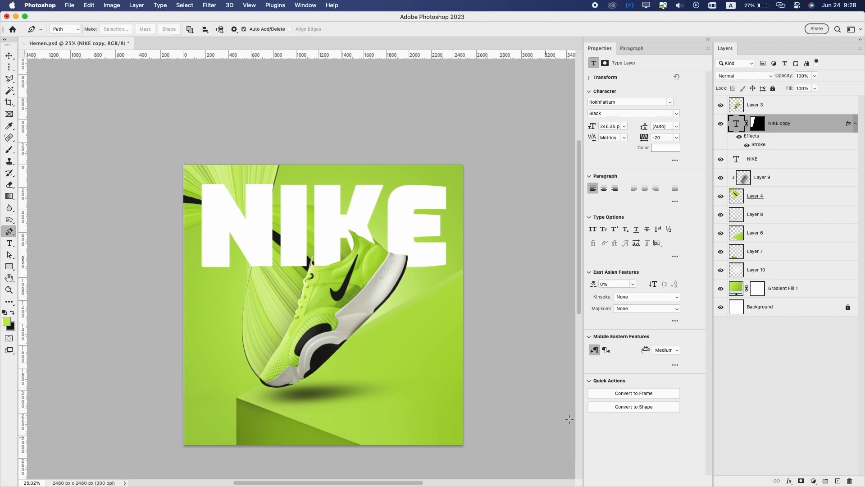
# - Load the NIKE copy's mask as a selection and mask that same area out of the original NIKE layer
pyautogui.keyDown('super'); pyautogui.click(759, 125); pyautogui.keyUp('super')
pyautogui.click(753, 159)
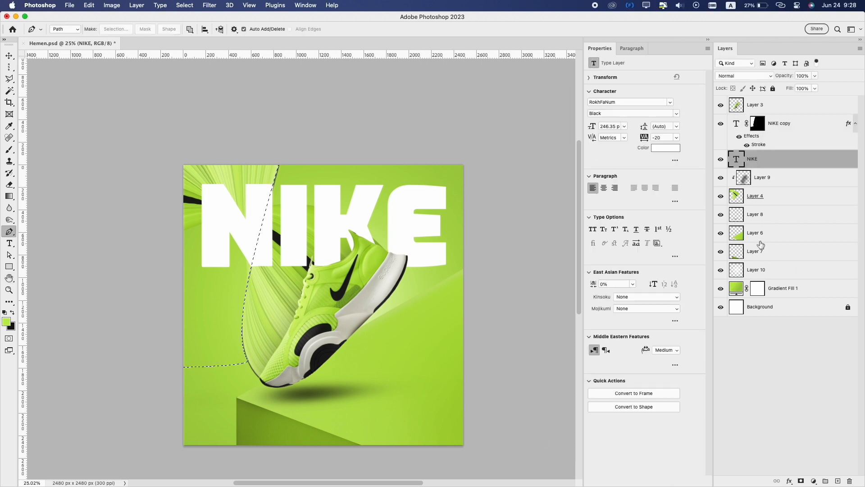
pyautogui.click(801, 480)
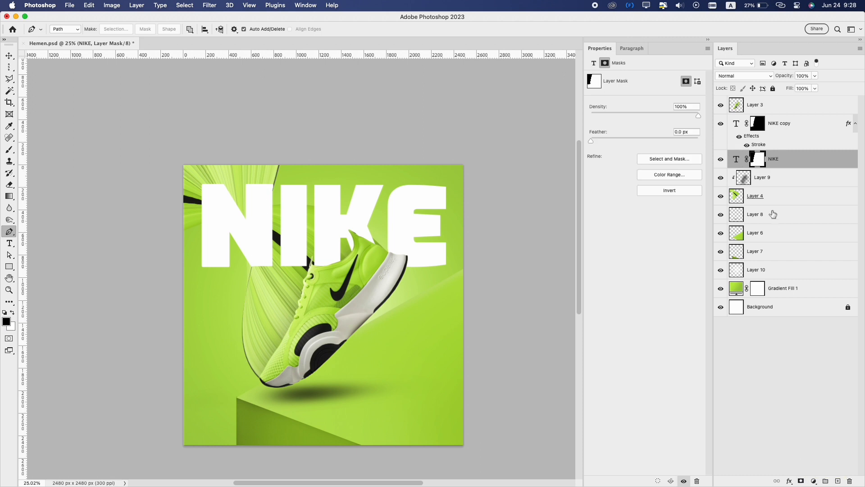
# - Set the NIKE copy's fill to 0% so only its stroke outline shows over the ribbon
pyautogui.click(783, 129)
pyautogui.moveTo(789, 89); pyautogui.dragTo(605, 116)
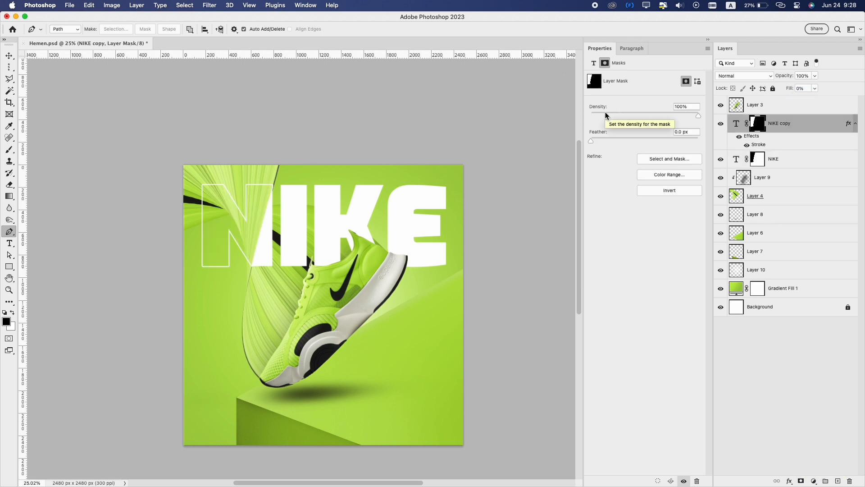
pyautogui.press('v')
pyautogui.click(720, 159)
pyautogui.click(721, 160)
# - Add a new layer clipped to the original NIKE text and brush soft dark shading along the ribbon edge, enlarging the brush to 1300
pyautogui.click(801, 165)
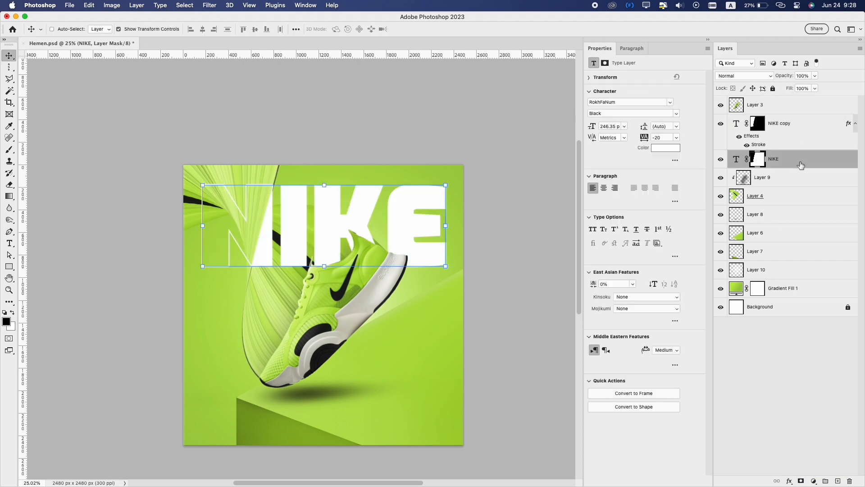
pyautogui.click(838, 482)
pyautogui.press('b')
pyautogui.rightClick(762, 162)
pyautogui.click(680, 234)
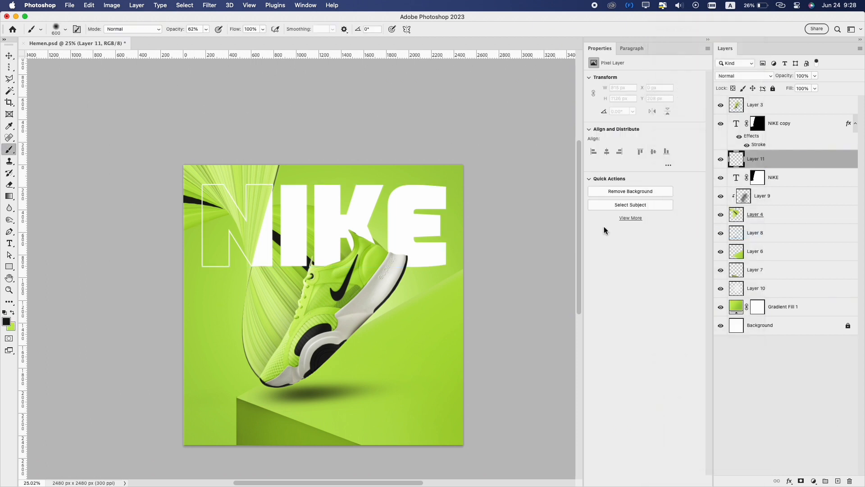
pyautogui.moveTo(223, 255); pyautogui.dragTo(273, 168)
pyautogui.press(']')
pyautogui.press(']')
pyautogui.press(']')
pyautogui.press(']')
pyautogui.press(']')
pyautogui.press(']')
pyautogui.press(']')
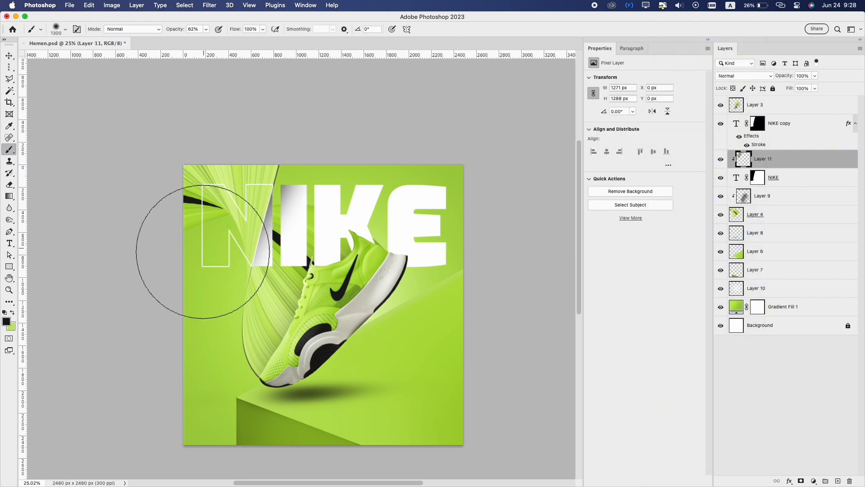
pyautogui.moveTo(200, 253)
pyautogui.mouseDown()
pyautogui.moveTo(187, 256)
pyautogui.moveTo(199, 187)
pyautogui.mouseUp()
# - Reduce the opacity of the title's clipped shading layer (Layer 11) to 60%
pyautogui.press('v')
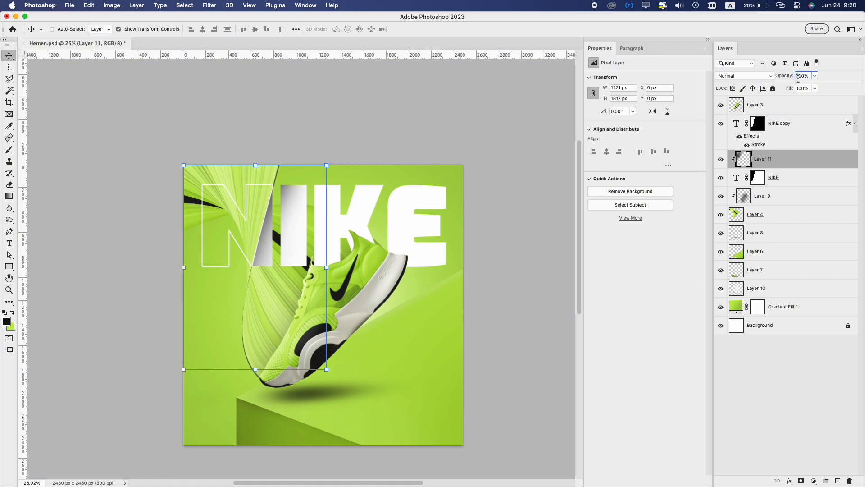
pyautogui.hotkey('shift', 'Down')
pyautogui.hotkey('shift', 'Down')
pyautogui.hotkey('shift', 'Down')
# - Sample a green from the ribbon and brush it over the title's dark shading on Layer 11
pyautogui.press('b')
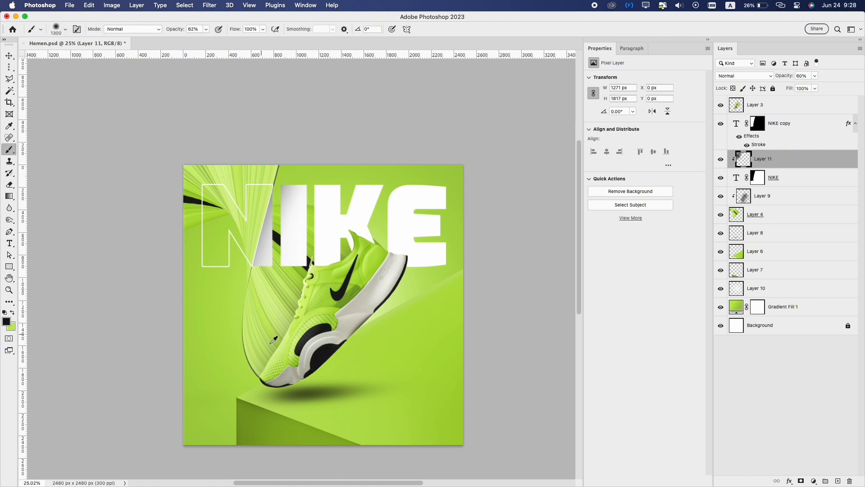
pyautogui.keyDown('alt'); pyautogui.click(263, 342); pyautogui.keyUp('alt')
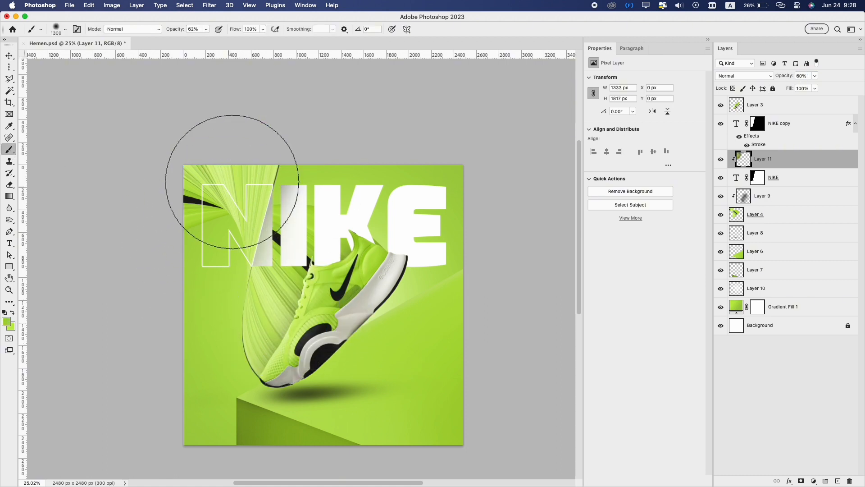
pyautogui.press('v')
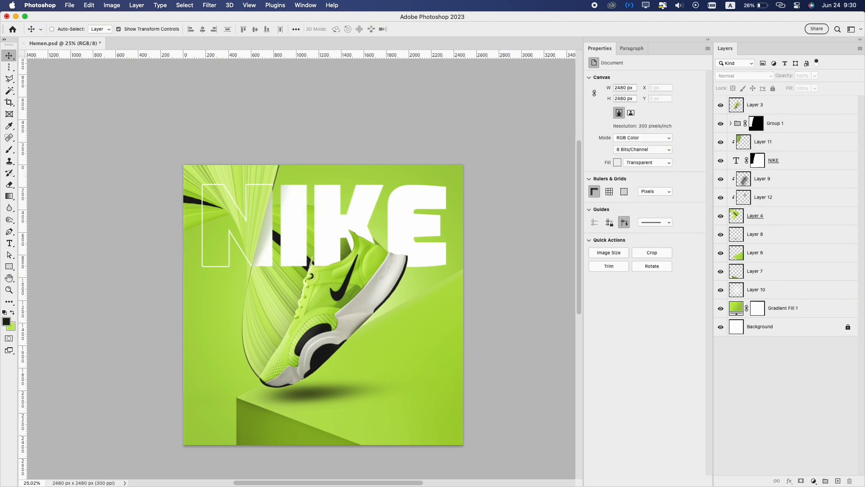
# - Place the Just Do it.png image, scale it to about 1084 px wide, and position it centred near the canvas's lower edge
pyautogui.press('super+Tab')
pyautogui.moveTo(463, 305); pyautogui.dragTo(386, 306)
pyautogui.press('Return')
pyautogui.moveTo(394, 231); pyautogui.dragTo(393, 345)
pyautogui.keyDown('super'); pyautogui.click(507, 334); pyautogui.keyUp('super')
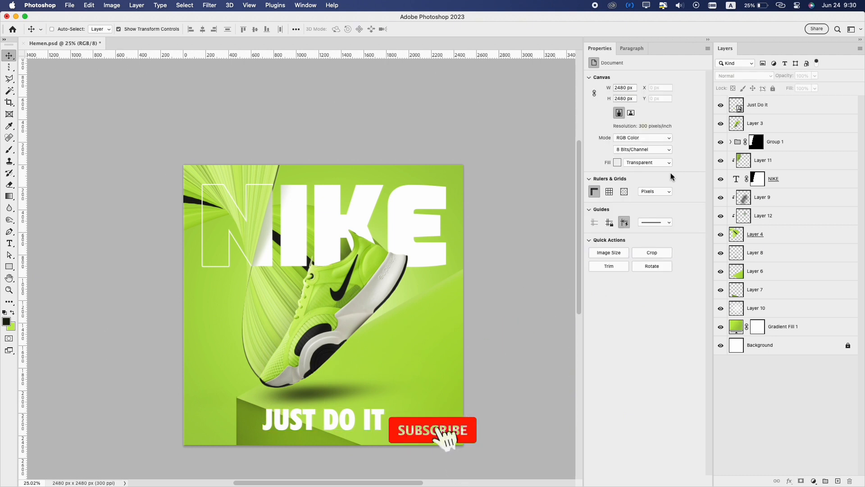
# - Select all layers from Just Do It down to Gradient Fill 1
pyautogui.click(769, 107)
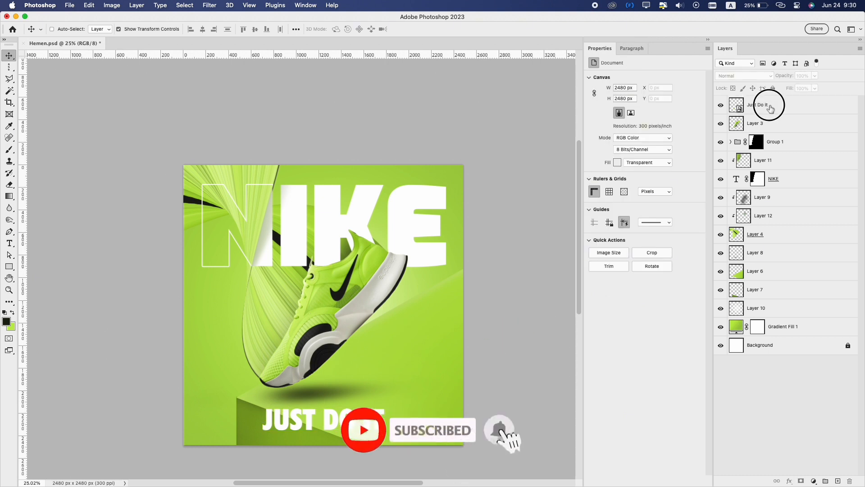
pyautogui.keyDown('shift'); pyautogui.click(798, 328); pyautogui.keyUp('shift')
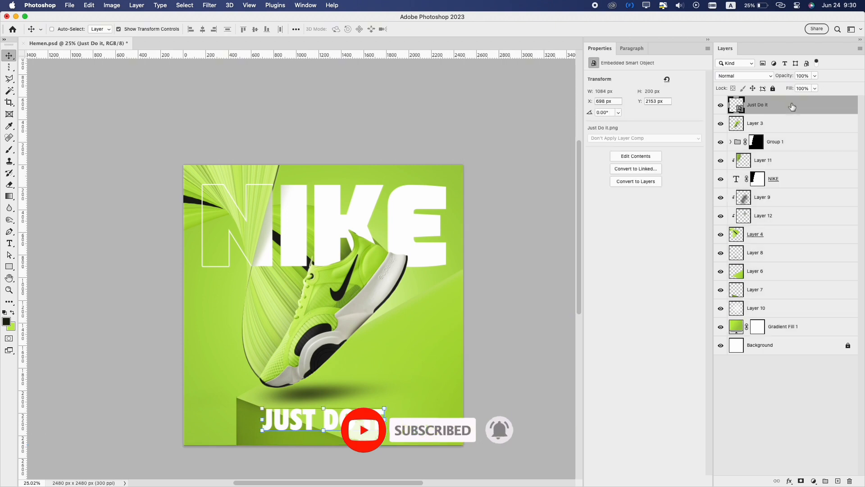